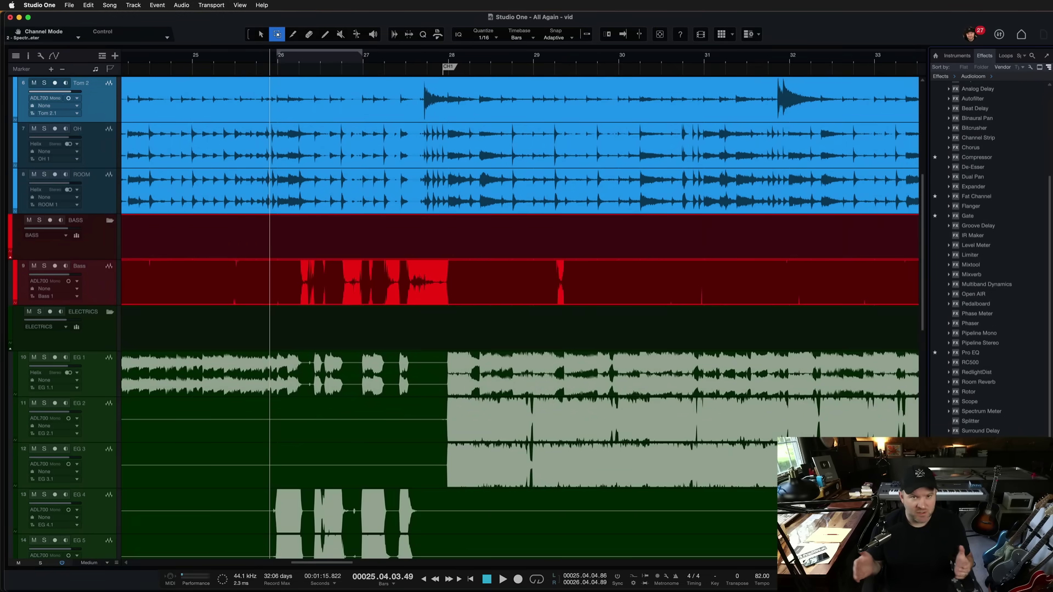
- Open the mixer and remove the Pro-L 2 limiter from the Main channel's post-fader inserts
key("F3")
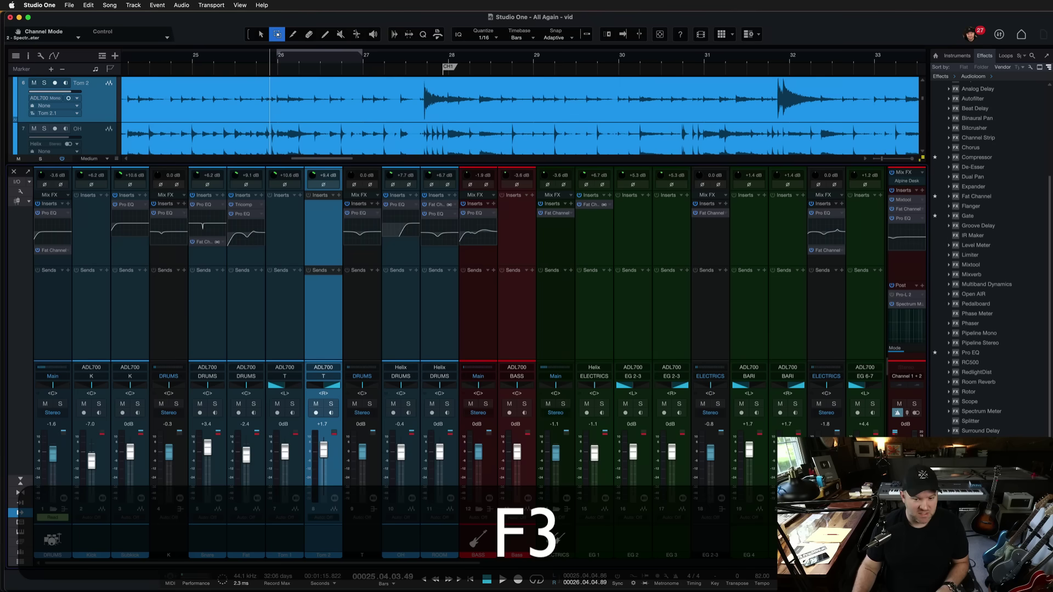
left_click(902, 307)
right_click(921, 303)
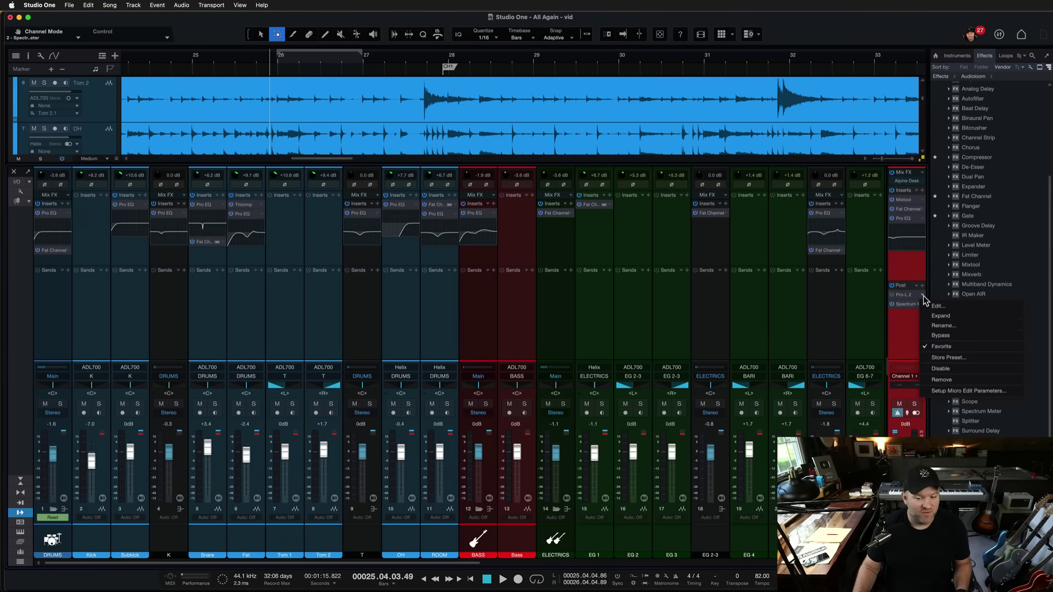
left_click(944, 380)
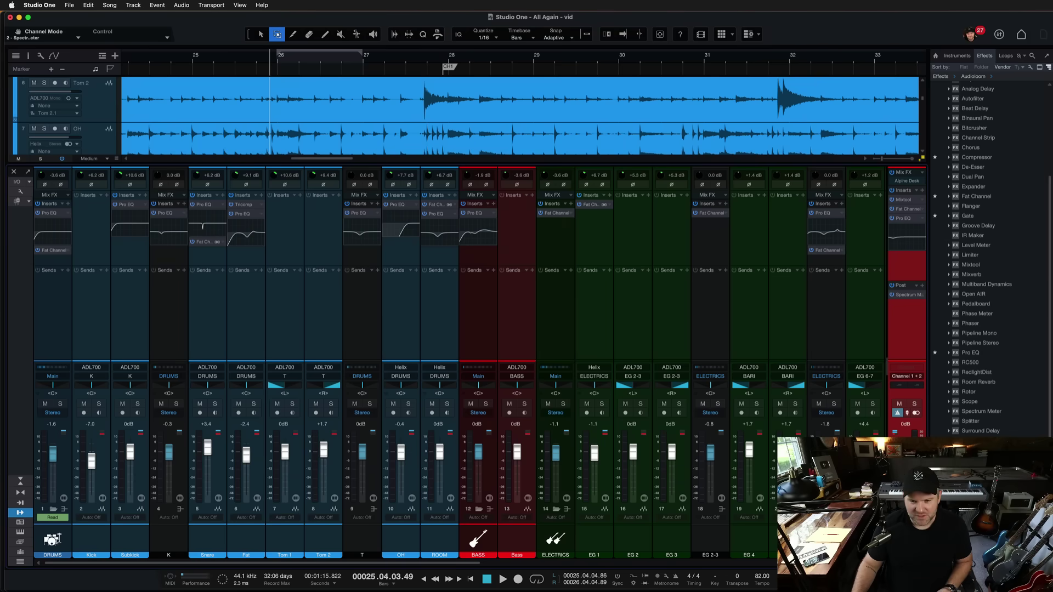
- Insert Tricomp on the Main bus and raise its Compress amount to 3.7
left_click_drag(930, 375, 907, 274)
left_click_drag(721, 122, 407, 154)
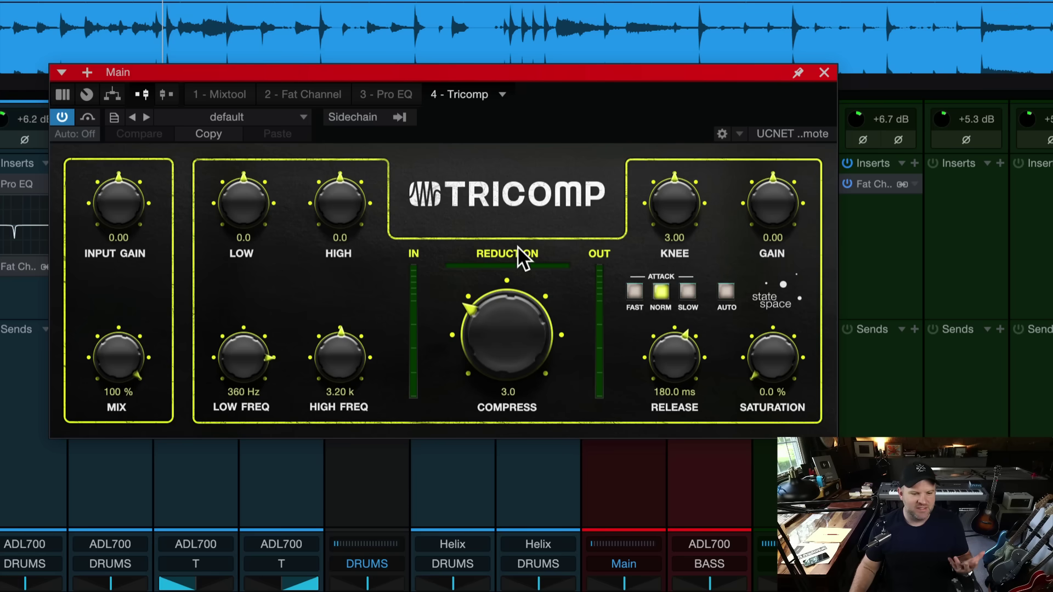
left_click_drag(481, 360, 481, 336)
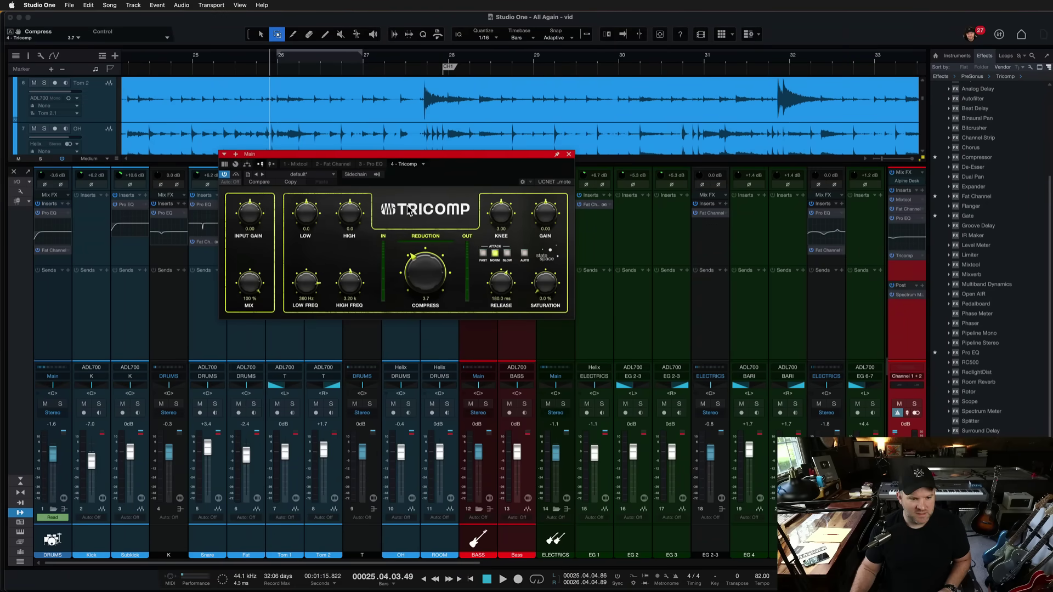
- Bring up the Studio One help manual and search it for 'tricomp'
key("F1")
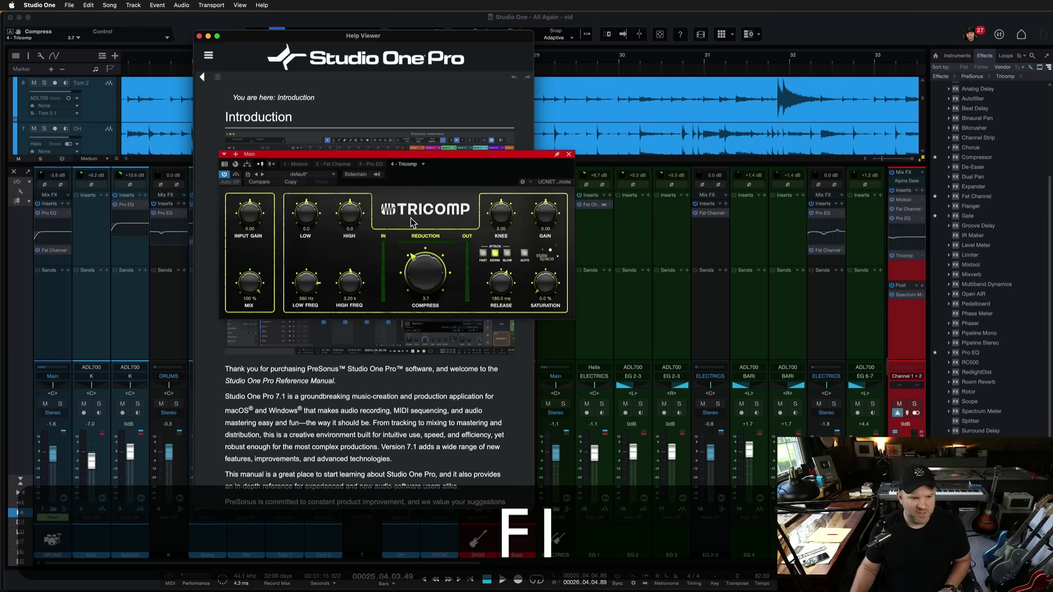
left_click_drag(379, 156, 694, 156)
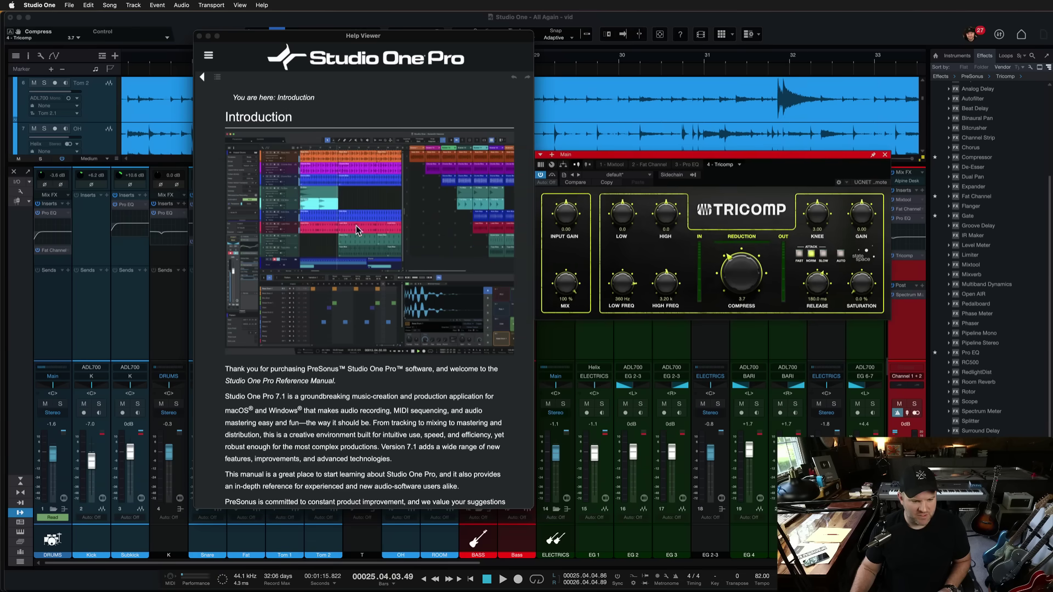
left_click(203, 81)
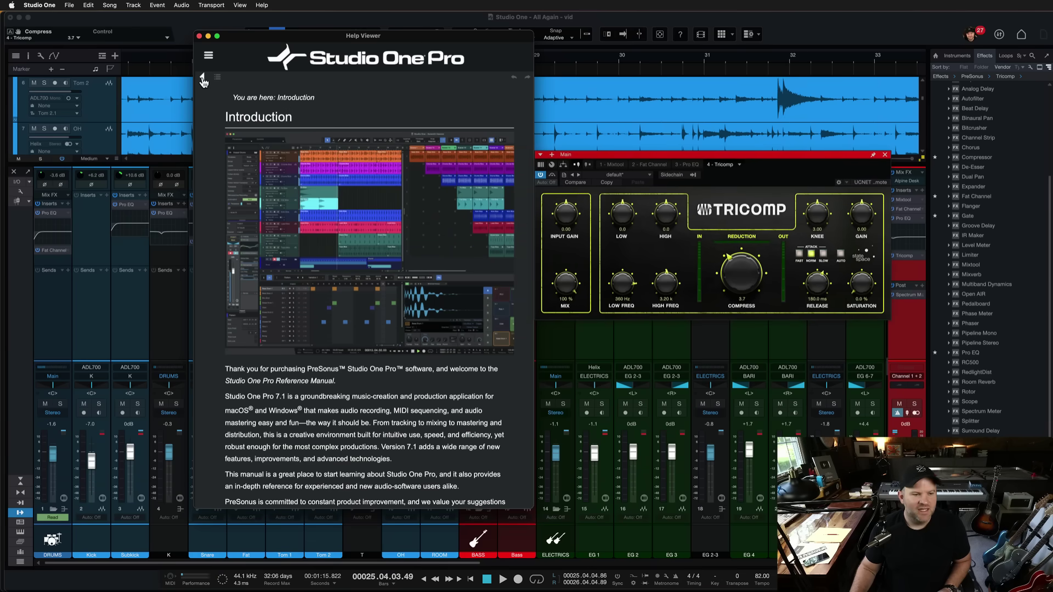
left_click(208, 55)
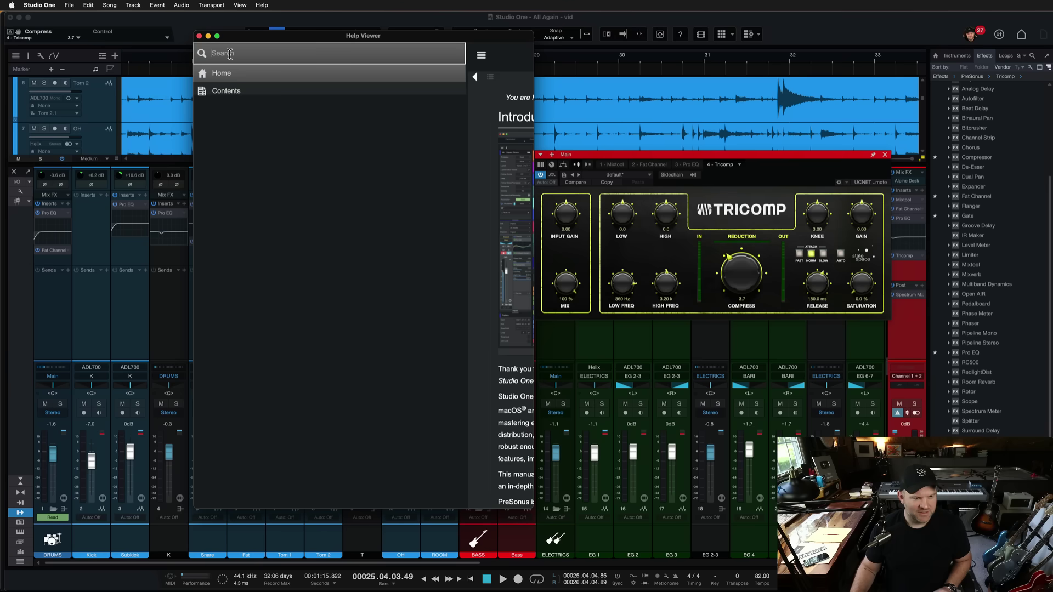
type("tricomp")
key("Return")
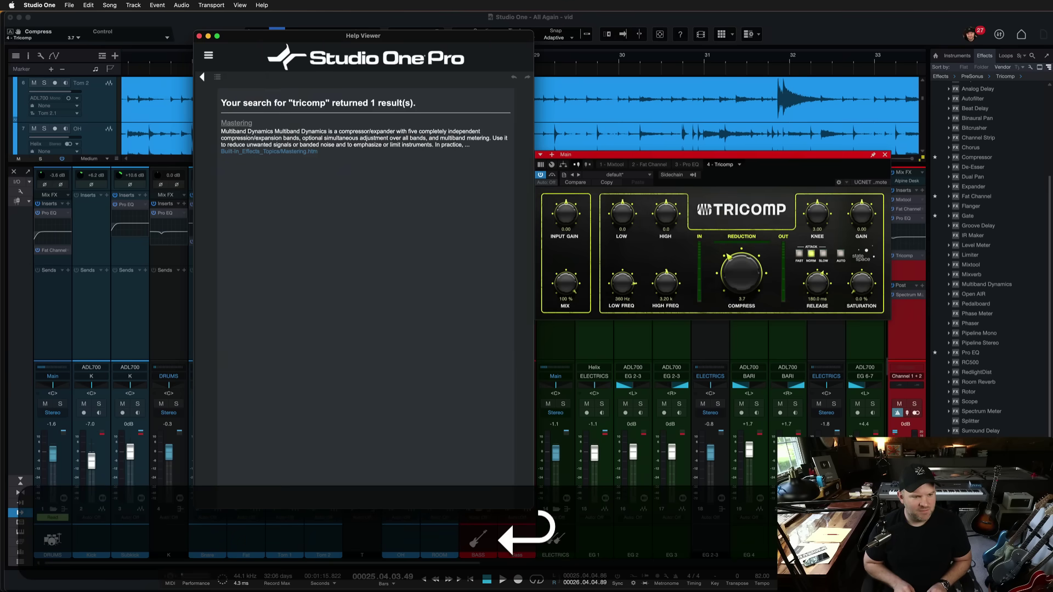
- Open the Mastering search result and read through its Tricomp section
left_click(240, 130)
scroll(312, 263, "down", 10)
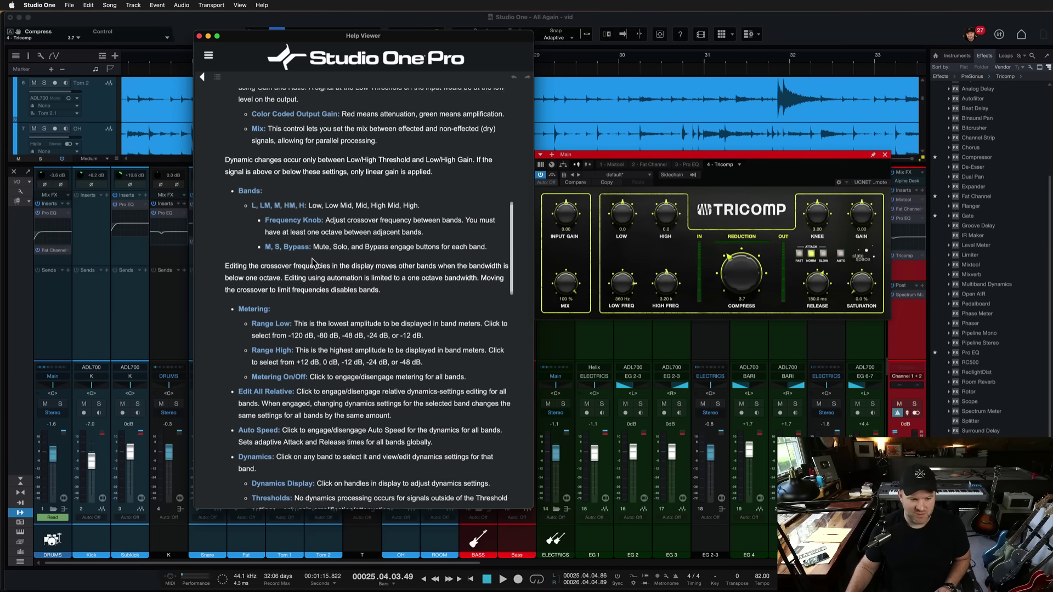
scroll(312, 263, "down", 15)
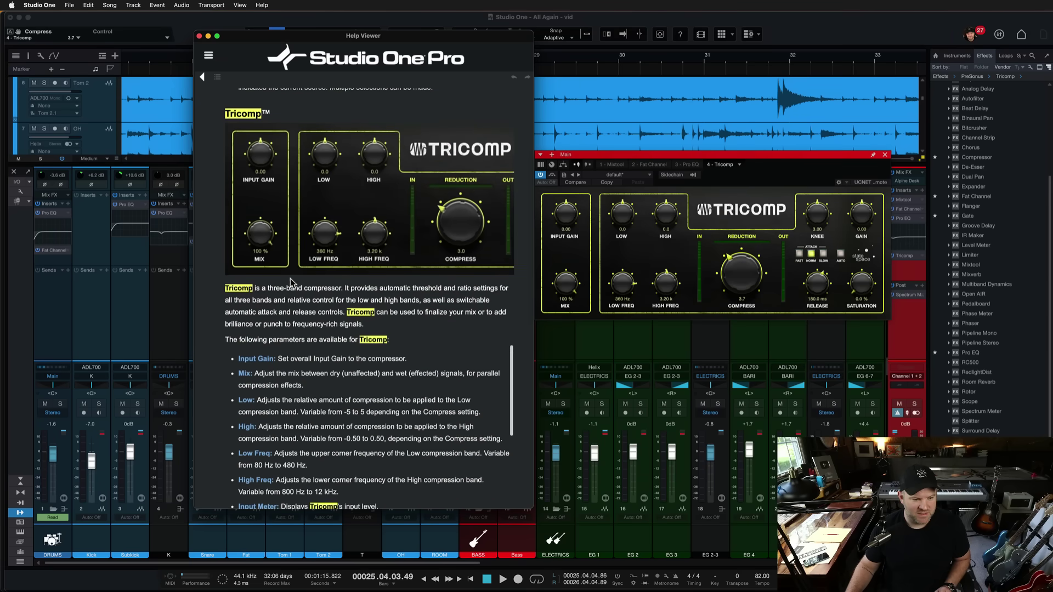
scroll(291, 282, "down", 1)
key("ctrl")
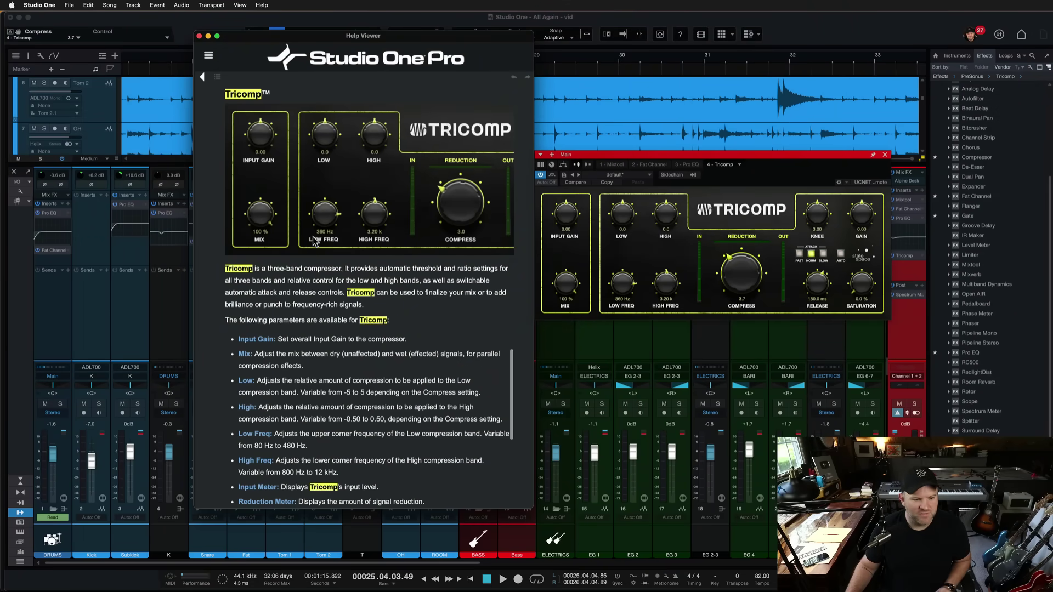
scroll(340, 253, "up", 1)
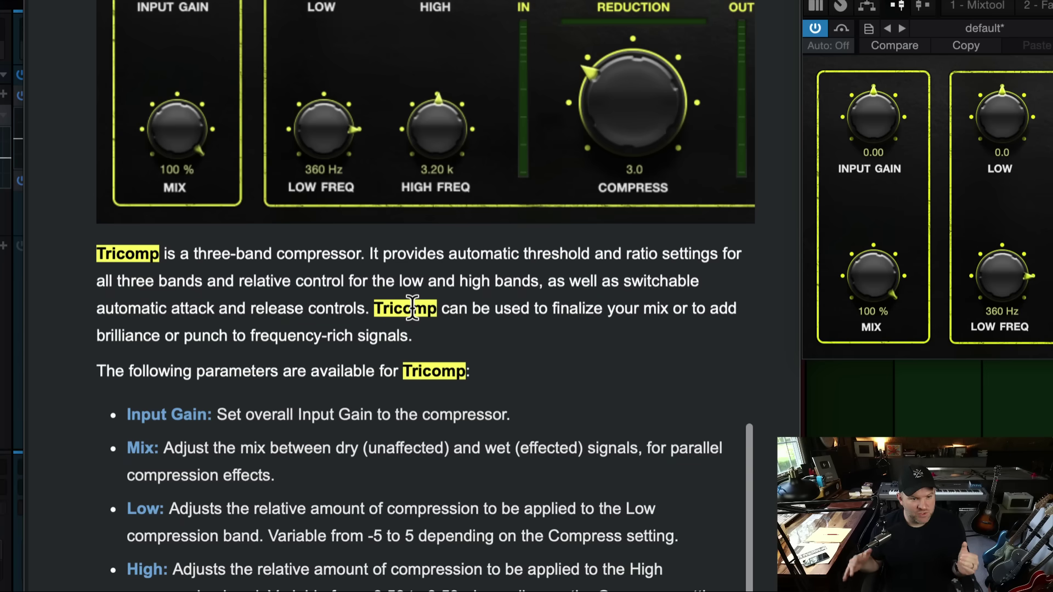
scroll(422, 356, "down", 5)
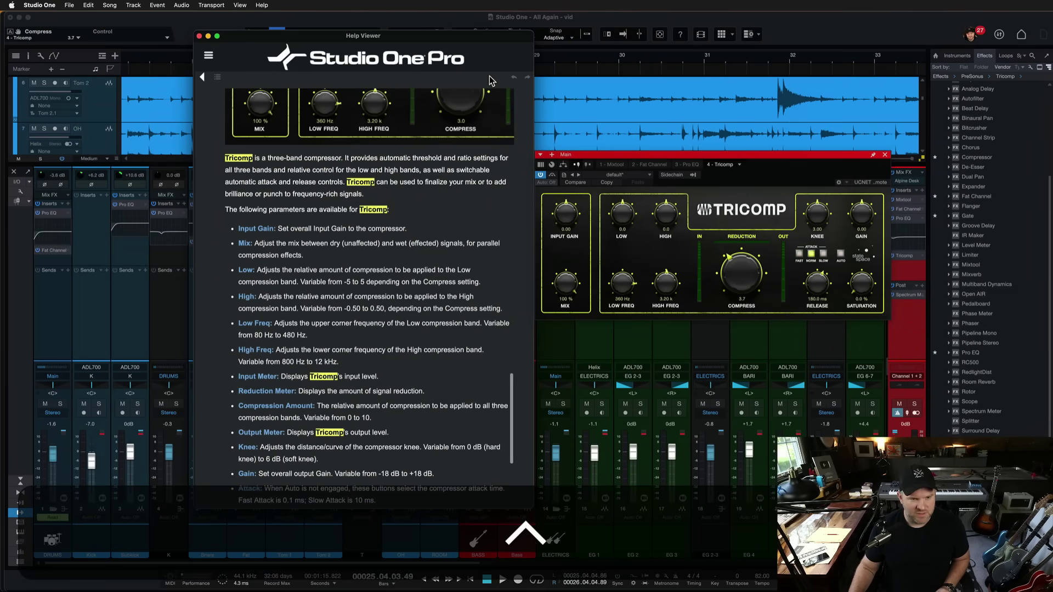
- Close the manual, then sweep Tricomp's Mix and Saturation, returning them to 100 % and 0.0 %
left_click(199, 37)
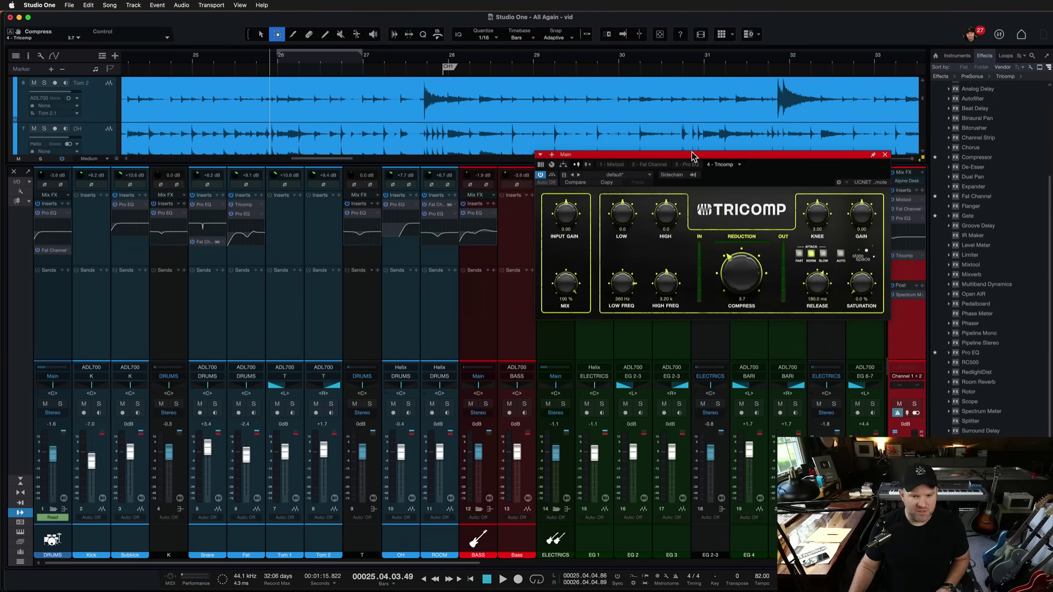
left_click_drag(694, 156, 389, 143)
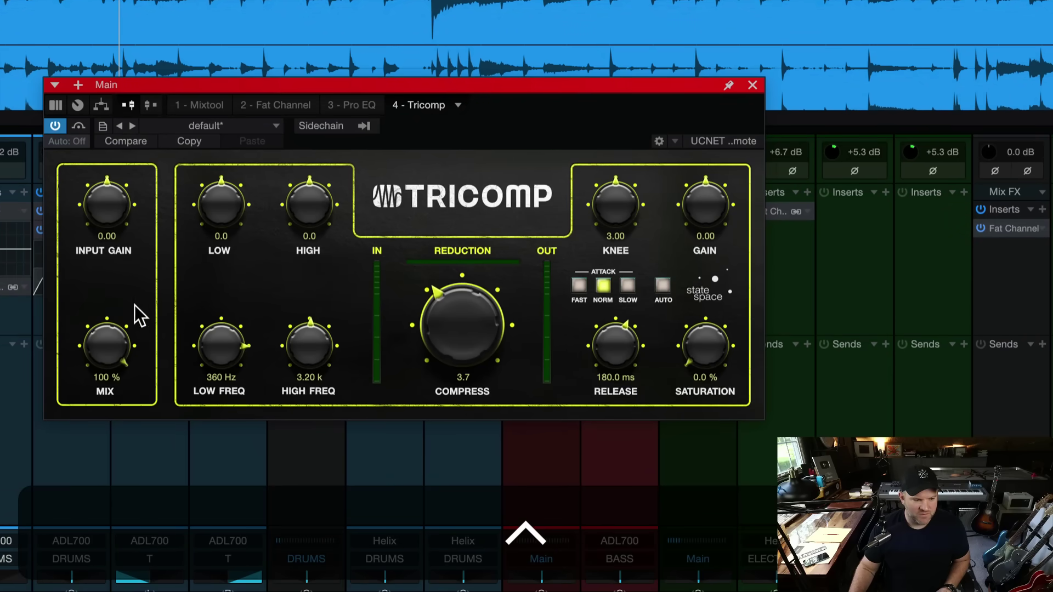
left_click_drag(107, 345, 126, 530)
left_click_drag(109, 335, 122, 161)
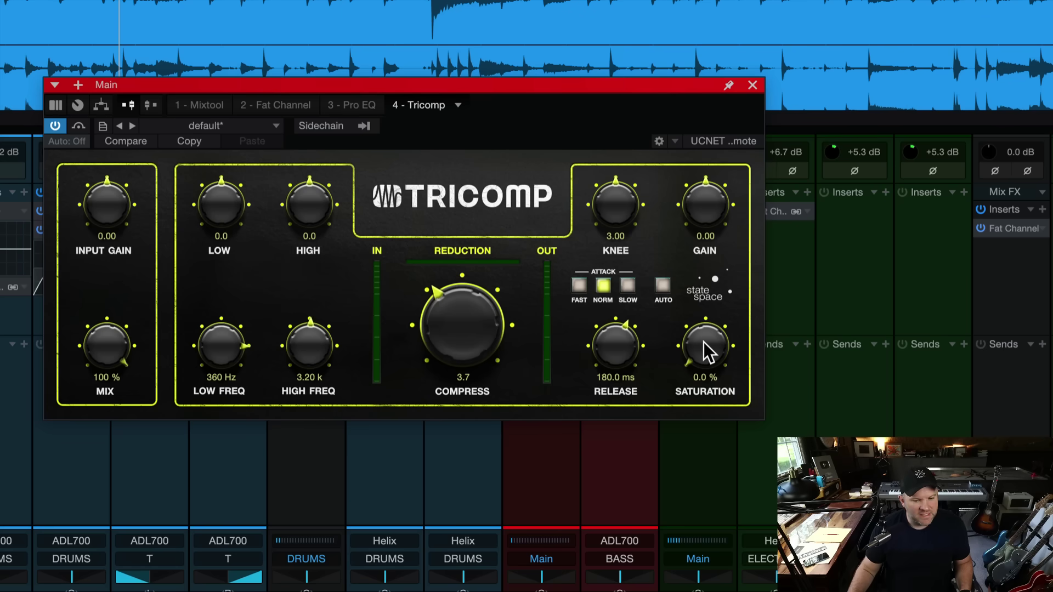
left_click_drag(705, 351, 710, 402)
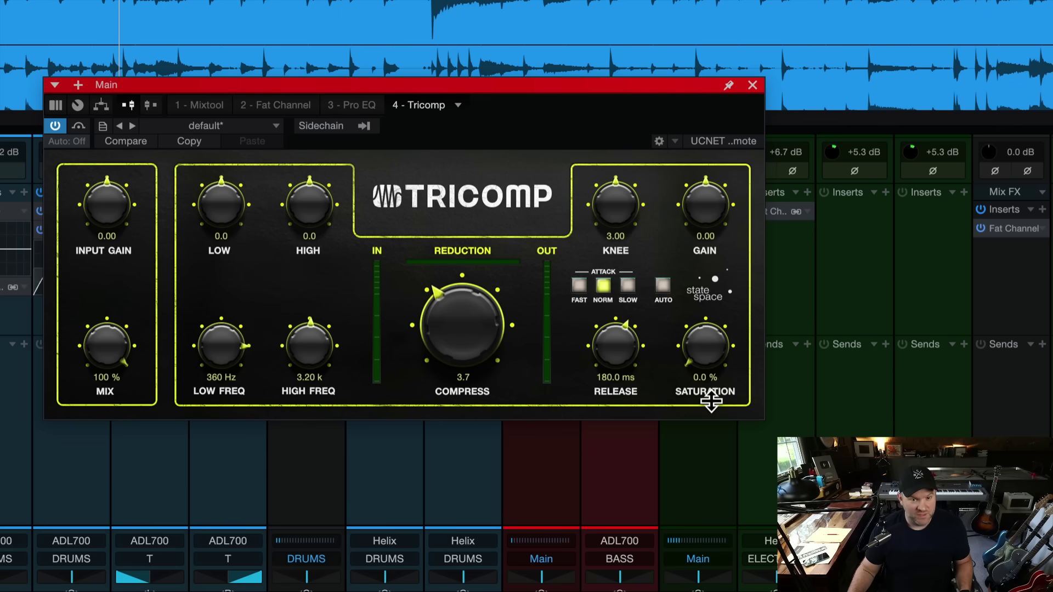
mouse_move(725, 360)
left_mouse_down()
mouse_move(719, 298)
mouse_move(713, 366)
left_mouse_up()
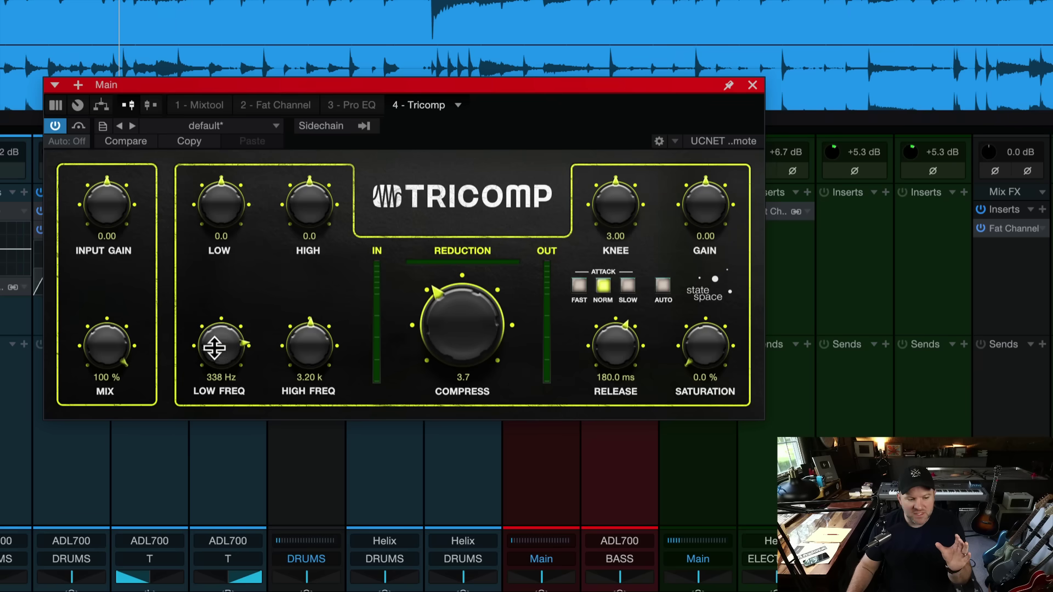
- Lower the Tricomp Low Freq crossover to 250 Hz
left_click_drag(214, 347, 227, 436)
scroll(227, 363, "down", 2)
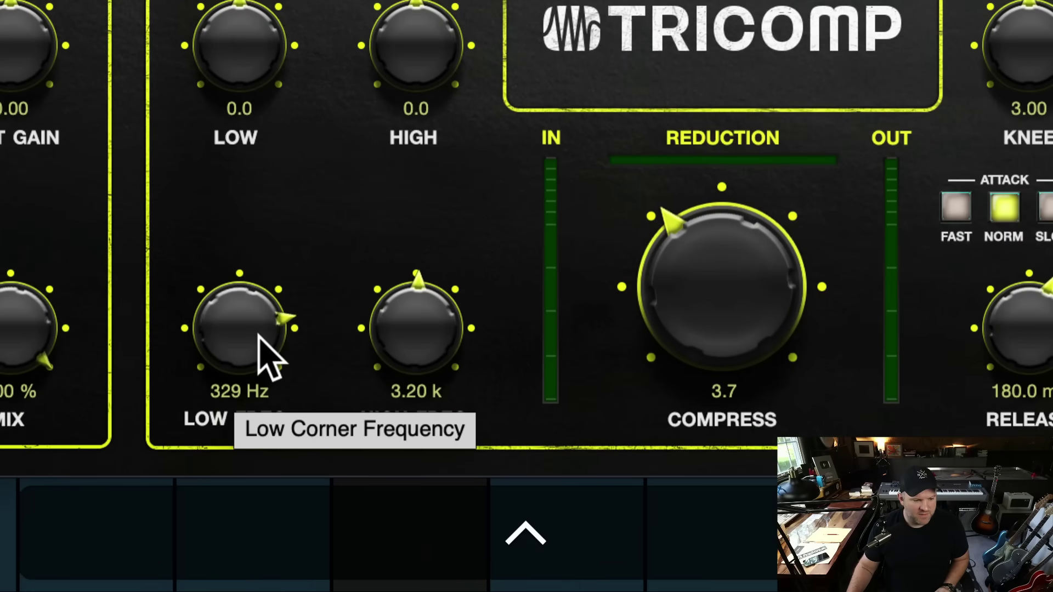
left_click_drag(259, 336, 271, 423)
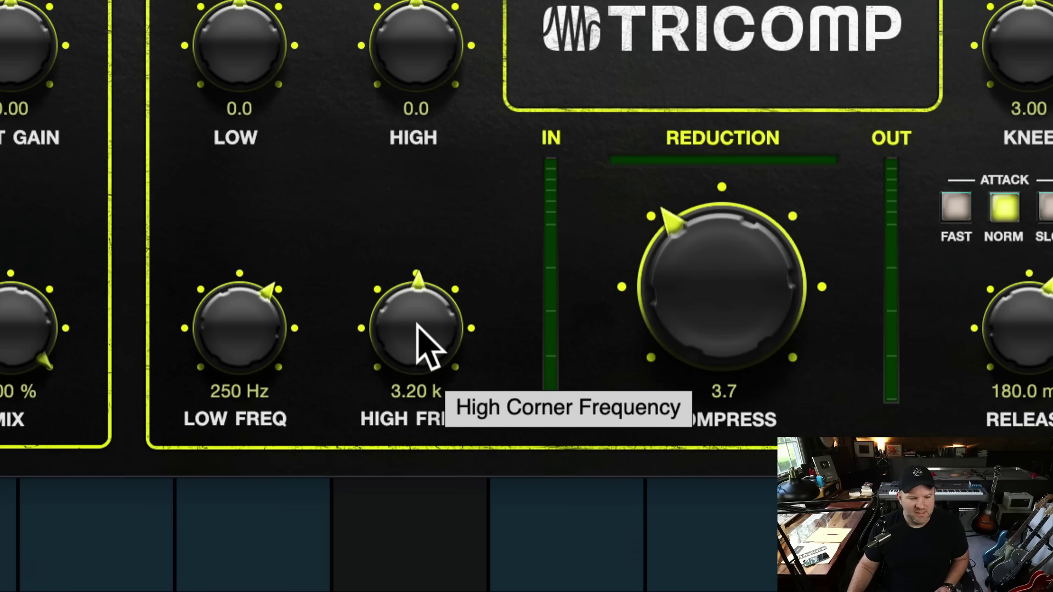
- Set the High Freq crossover to exactly 5.00 k
left_click_drag(417, 323, 420, 294)
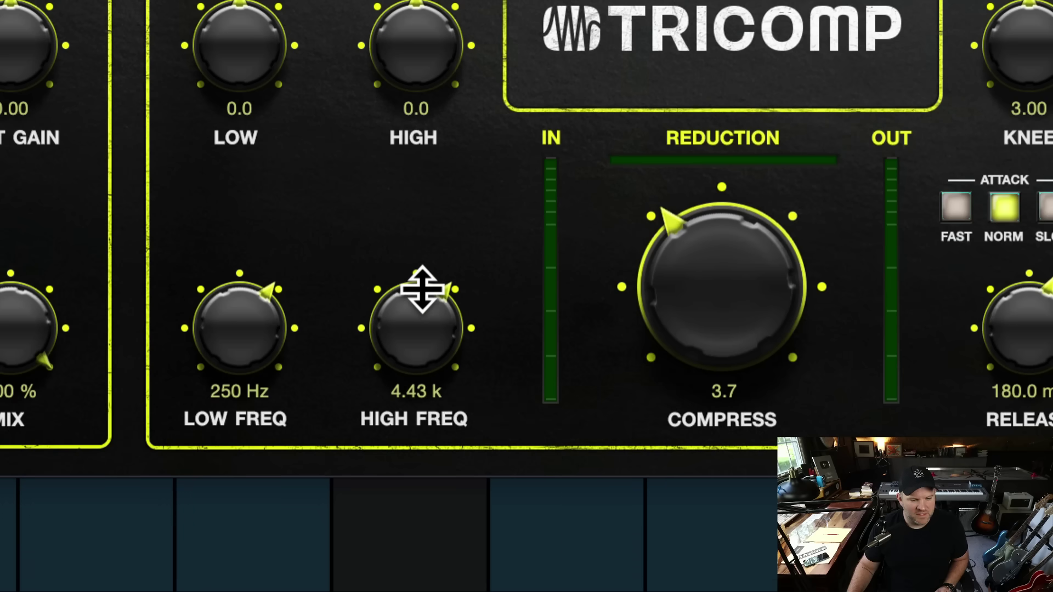
left_click_drag(423, 289, 419, 187)
left_click(415, 392)
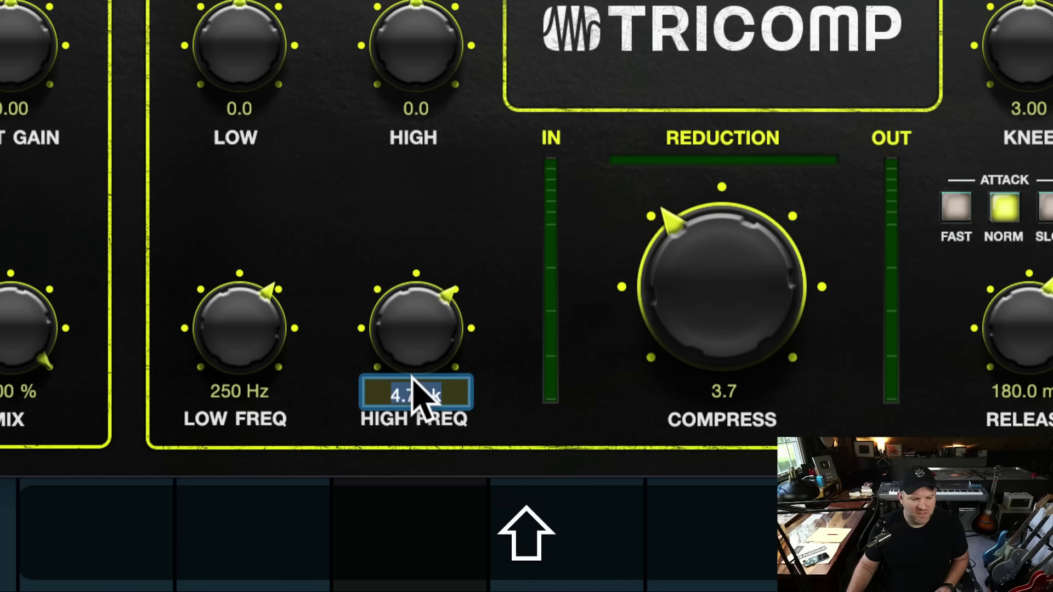
type("5k")
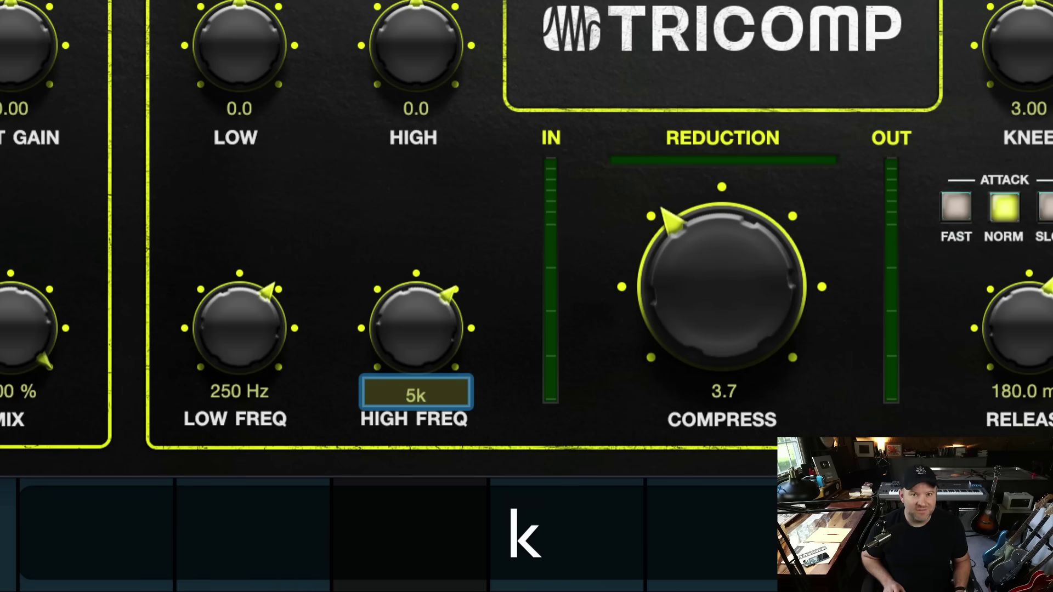
key("Return")
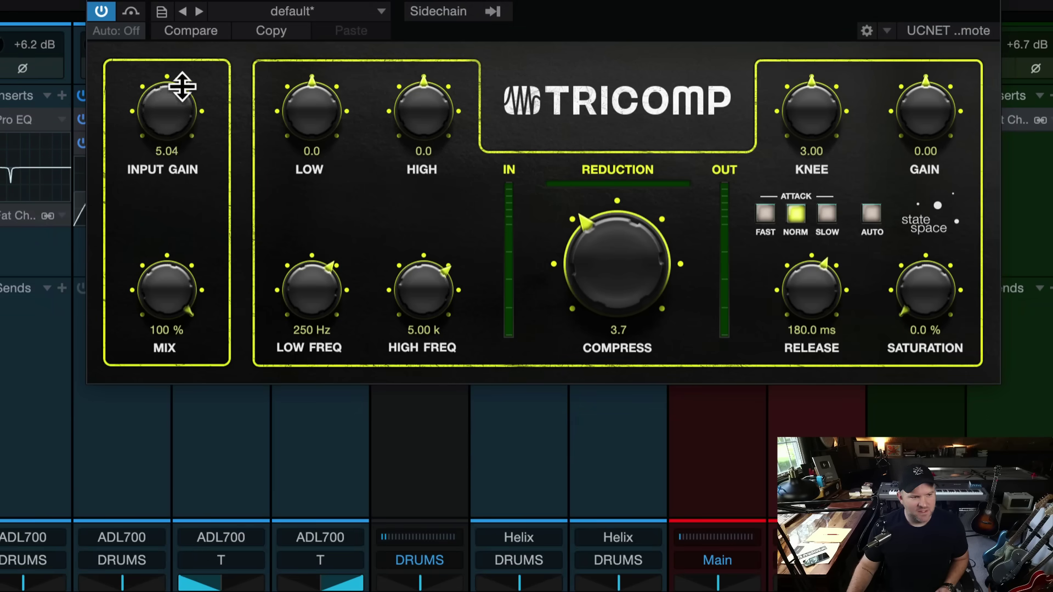
- Try more Input Gain and Compress, then settle the Main bus Compress at about 7.9
left_click_drag(181, 86, 187, 106)
left_click_drag(599, 255, 615, 129)
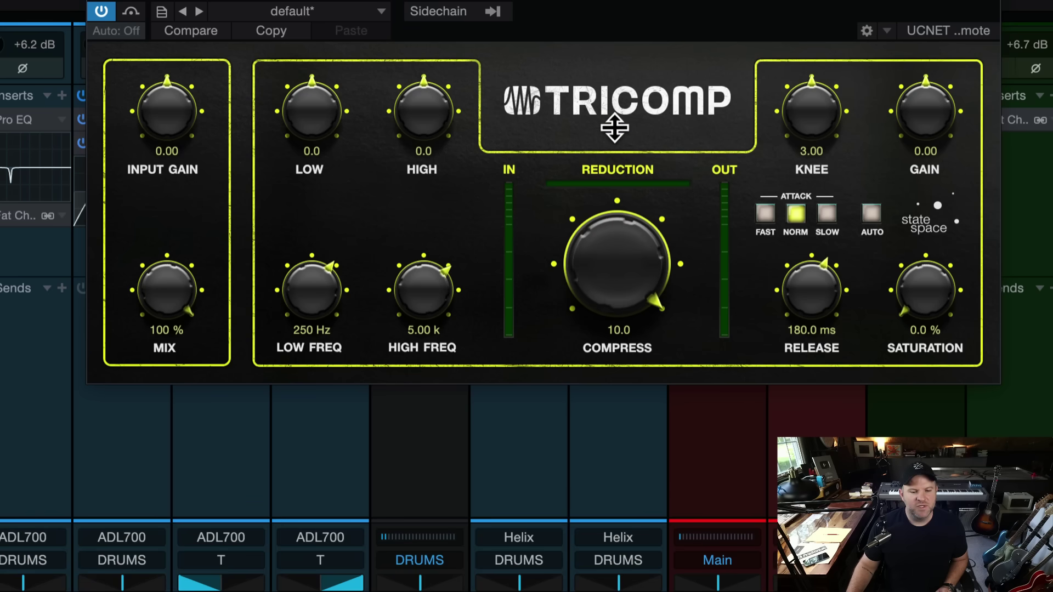
left_click(622, 238, "alt")
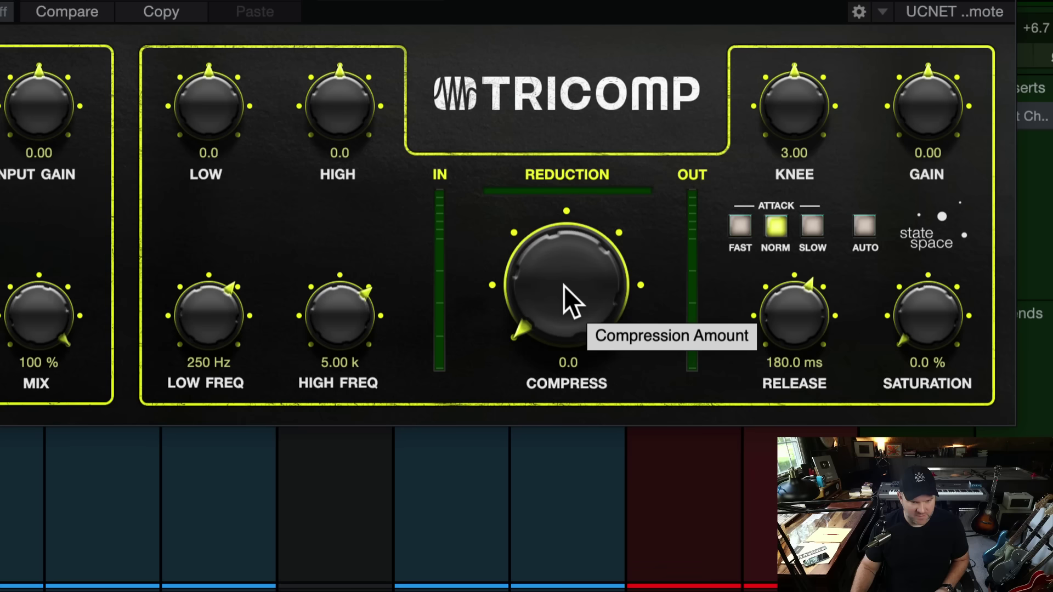
left_click_drag(561, 287, 580, 187)
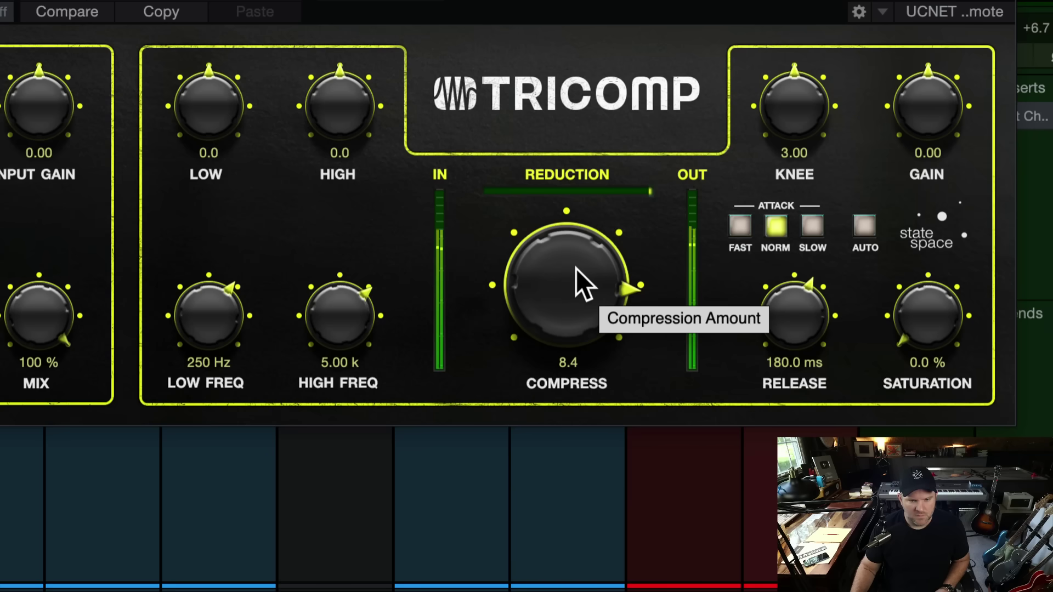
left_click_drag(576, 268, 573, 295)
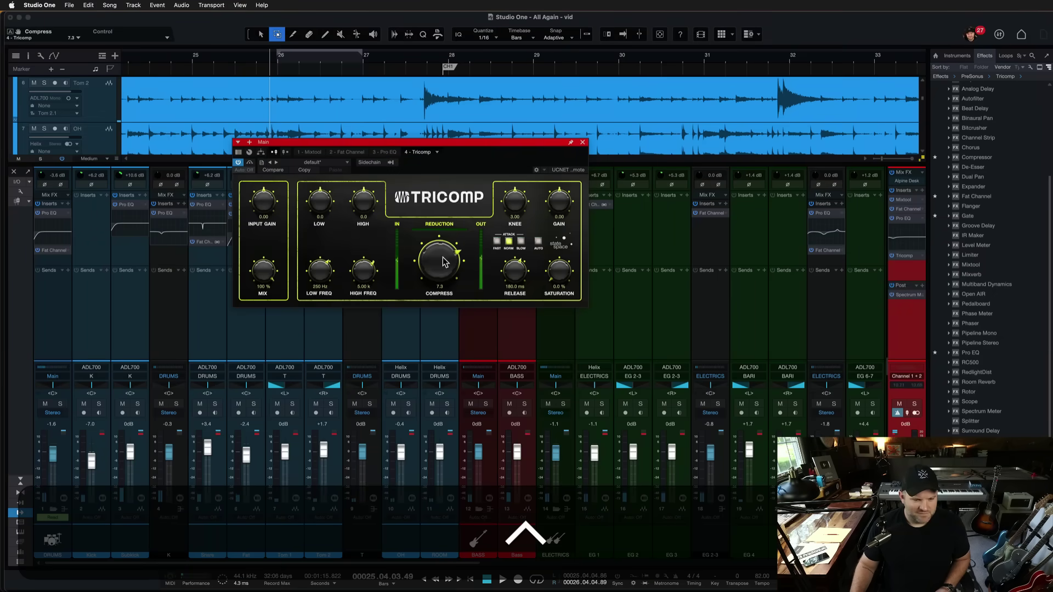
- View the EG 1 channel's Fat Channel XT settings and save the song
left_click(608, 332)
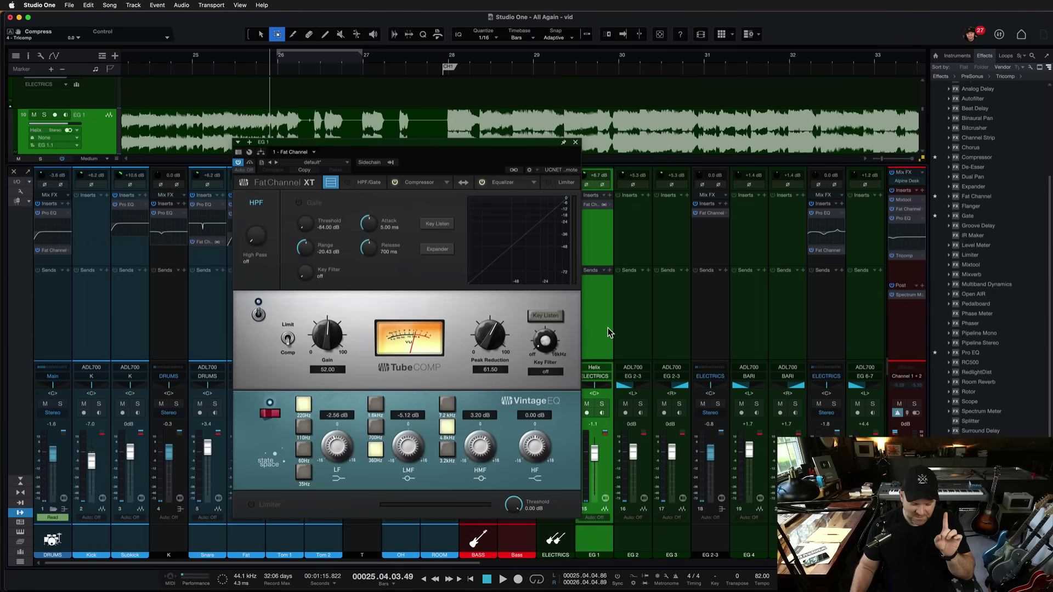
scroll(729, 340, "right", 10)
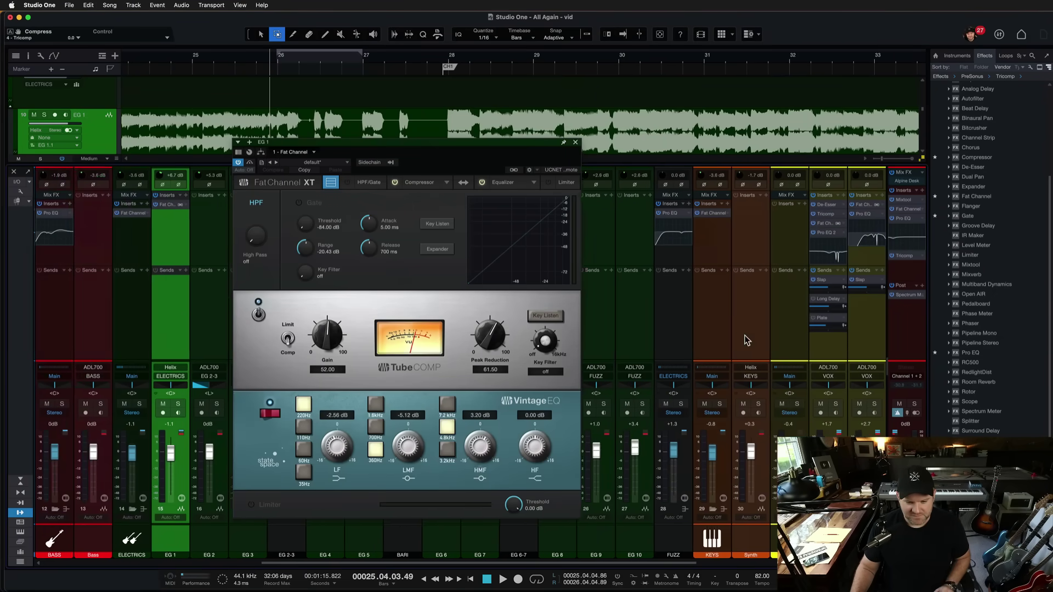
scroll(747, 340, "right", 5)
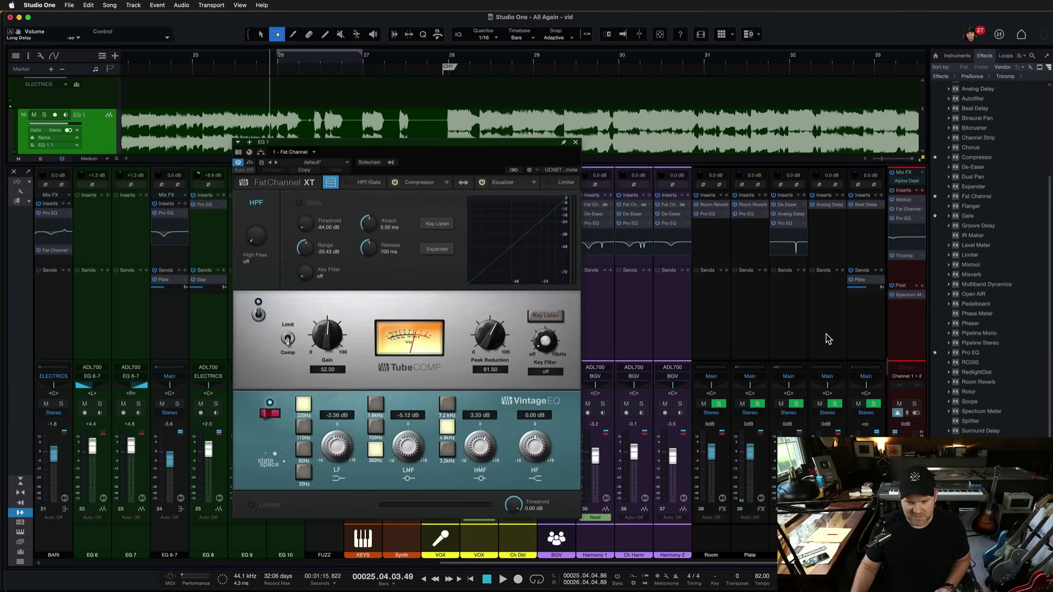
key("super+s")
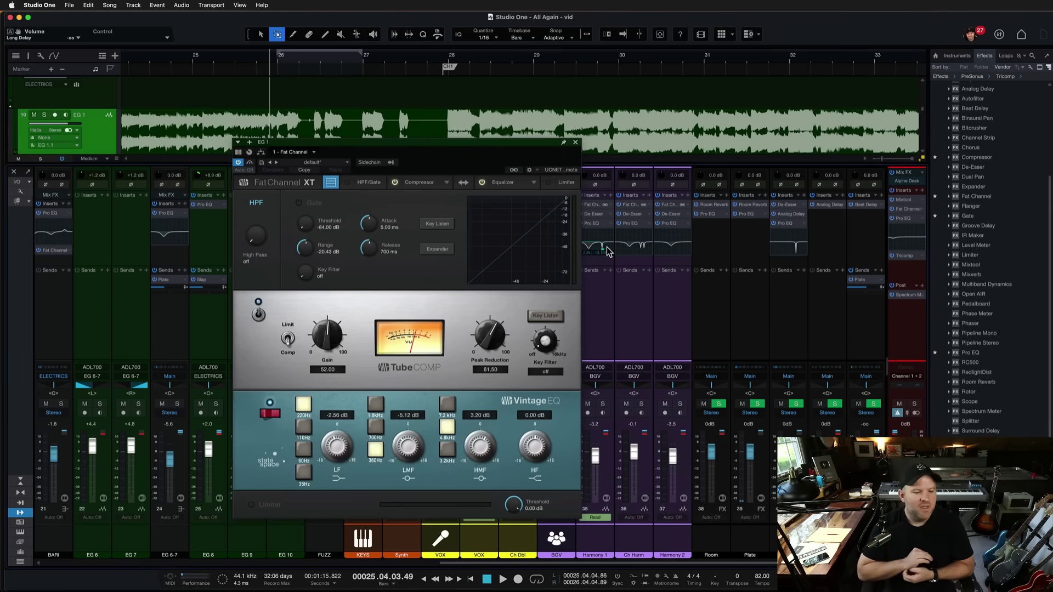
- Back on the Main bus Tricomp, audition heavier compression, then zero Compress
left_click(902, 256)
key("ctrl")
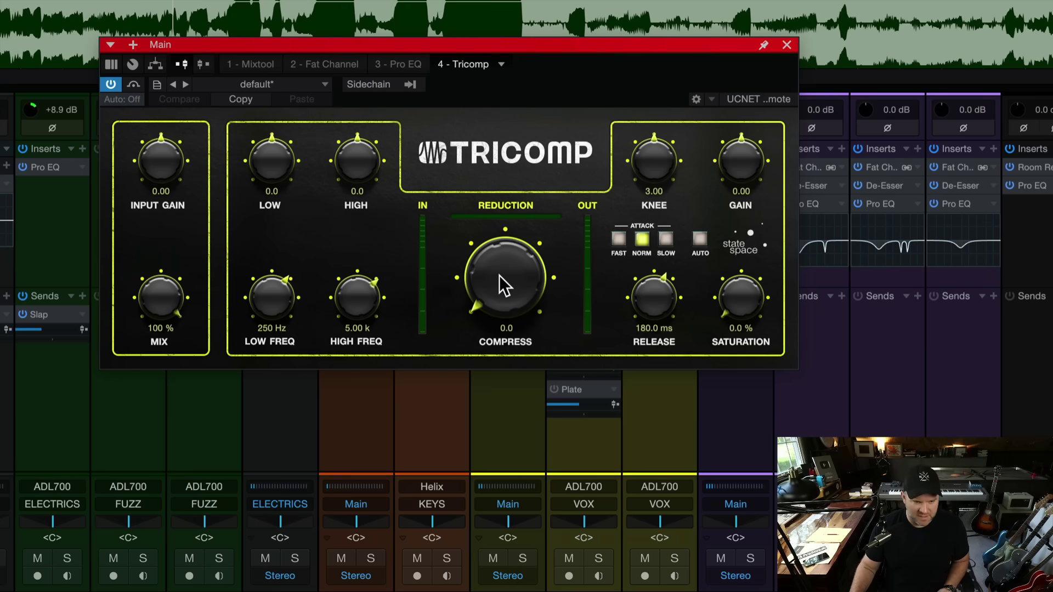
left_click_drag(499, 275, 512, 423)
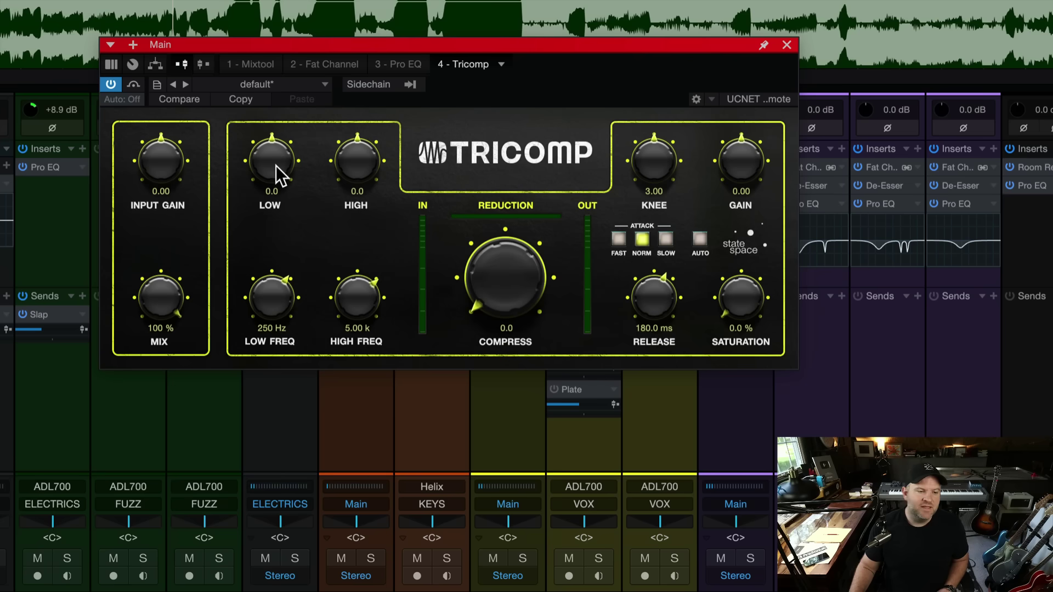
left_click_drag(276, 166, 279, 134)
left_click_drag(357, 149, 359, 131)
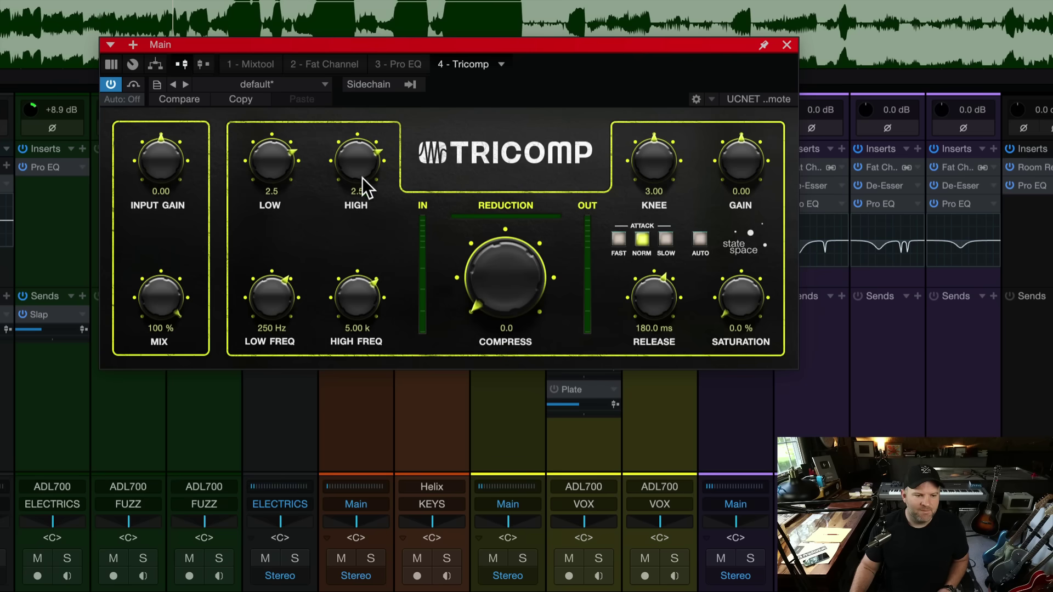
key("alt+super")
left_click(354, 162, "alt+super")
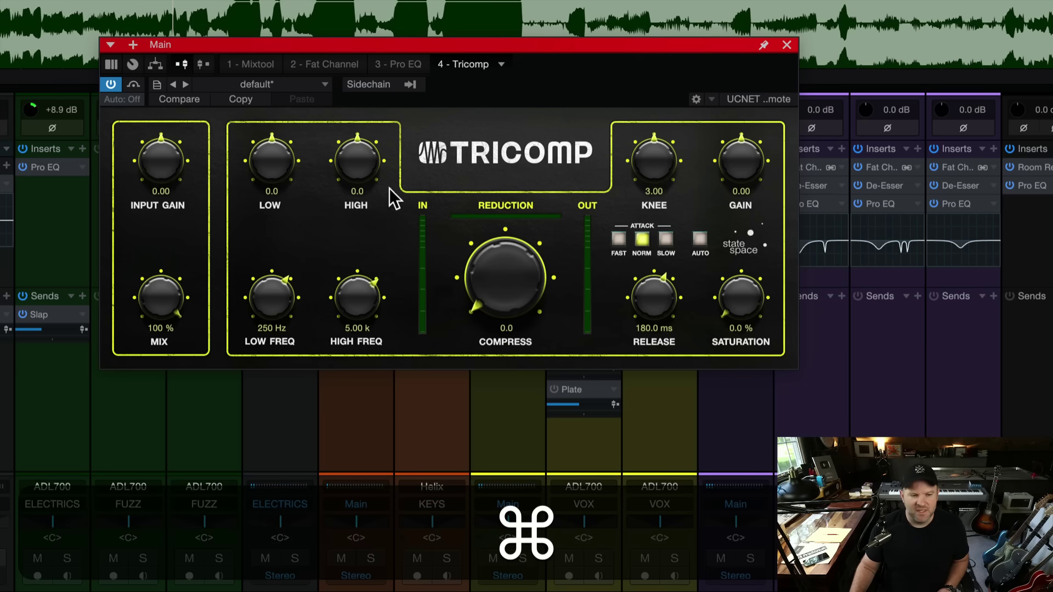
left_click_drag(270, 150, 275, 129)
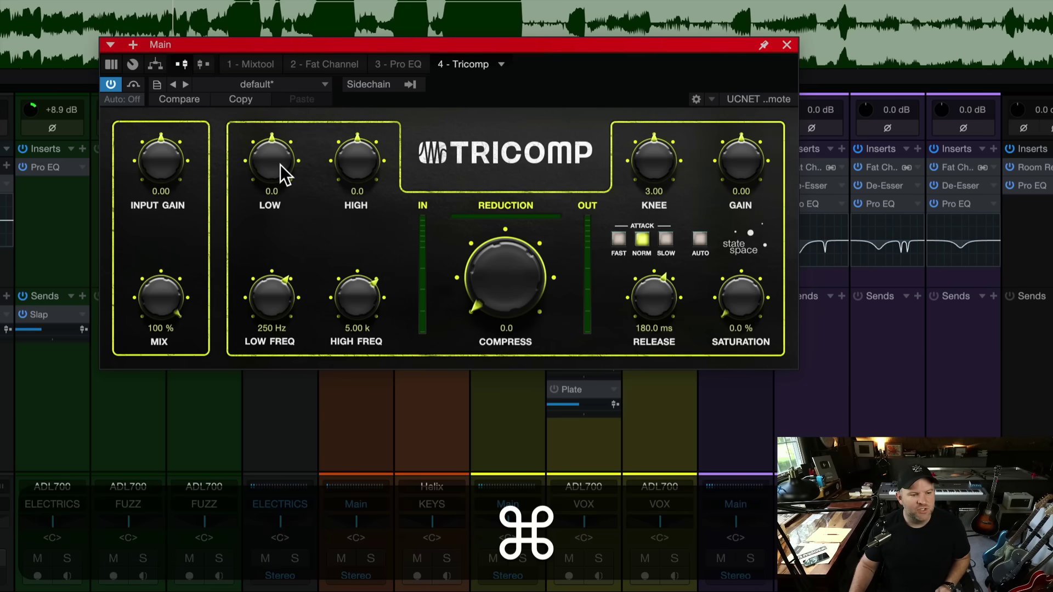
left_click_drag(281, 165, 283, 123)
left_click(284, 132, "super")
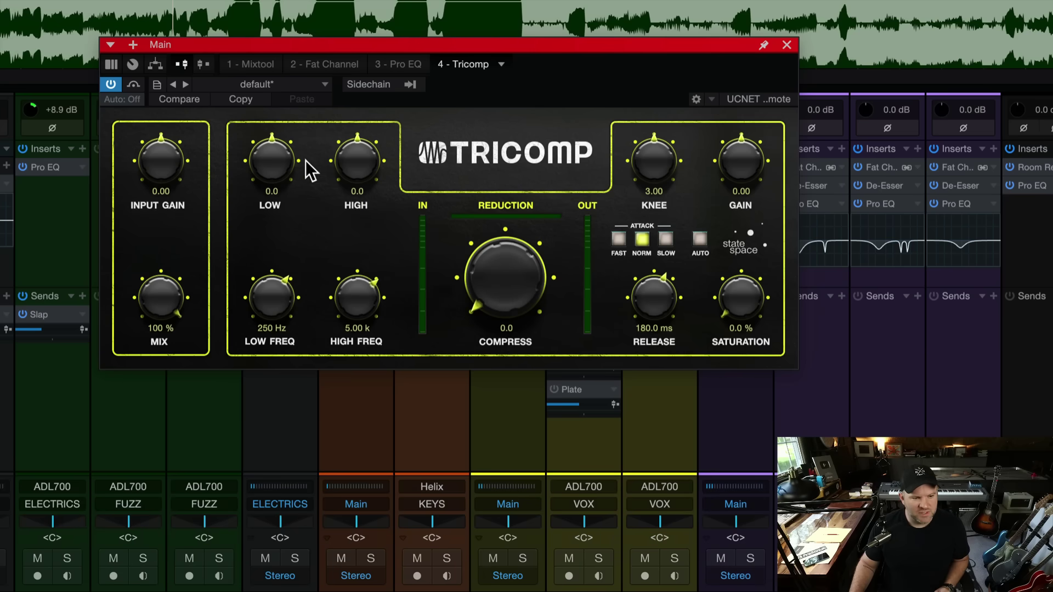
key("super")
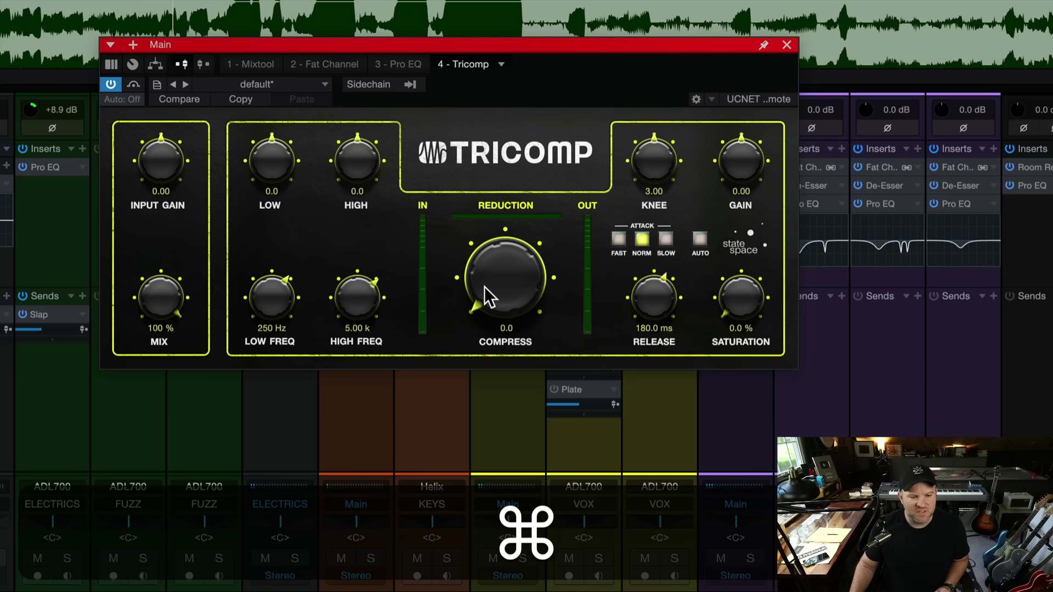
left_click_drag(484, 286, 480, 192)
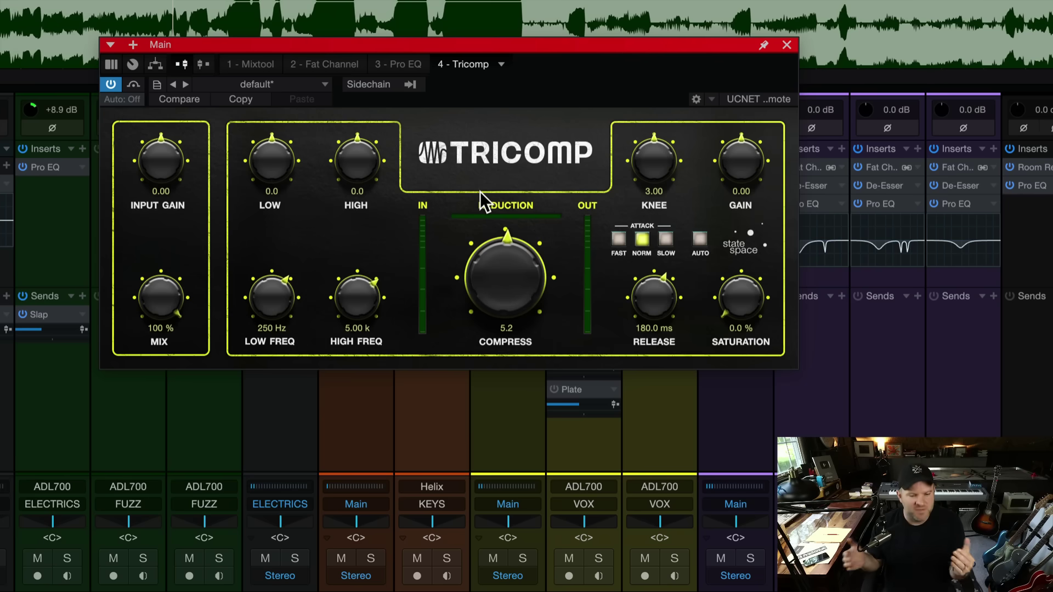
left_click_drag(508, 241, 508, 278)
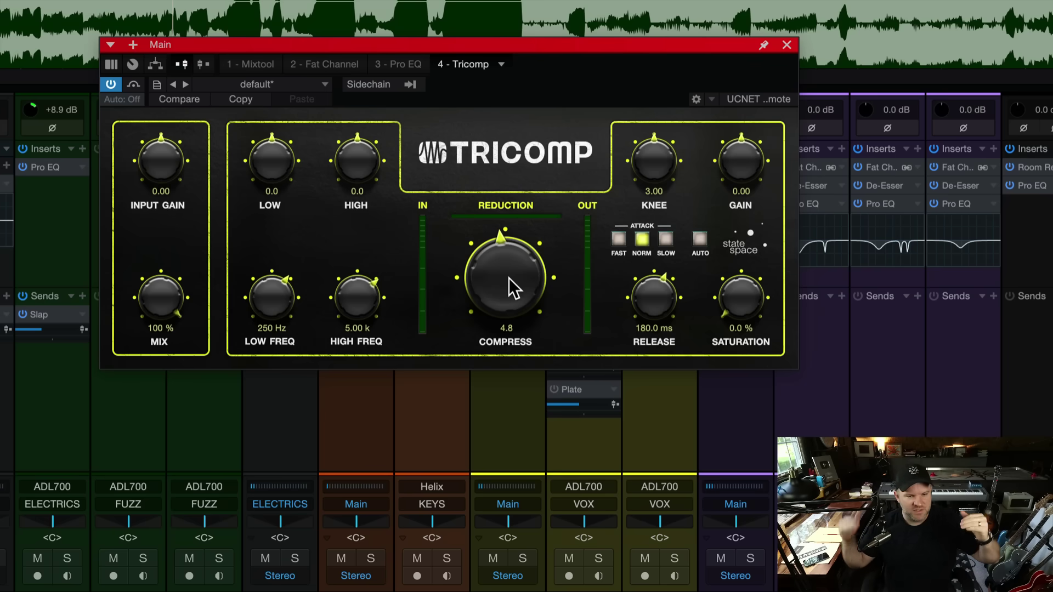
left_click_drag(508, 277, 507, 380)
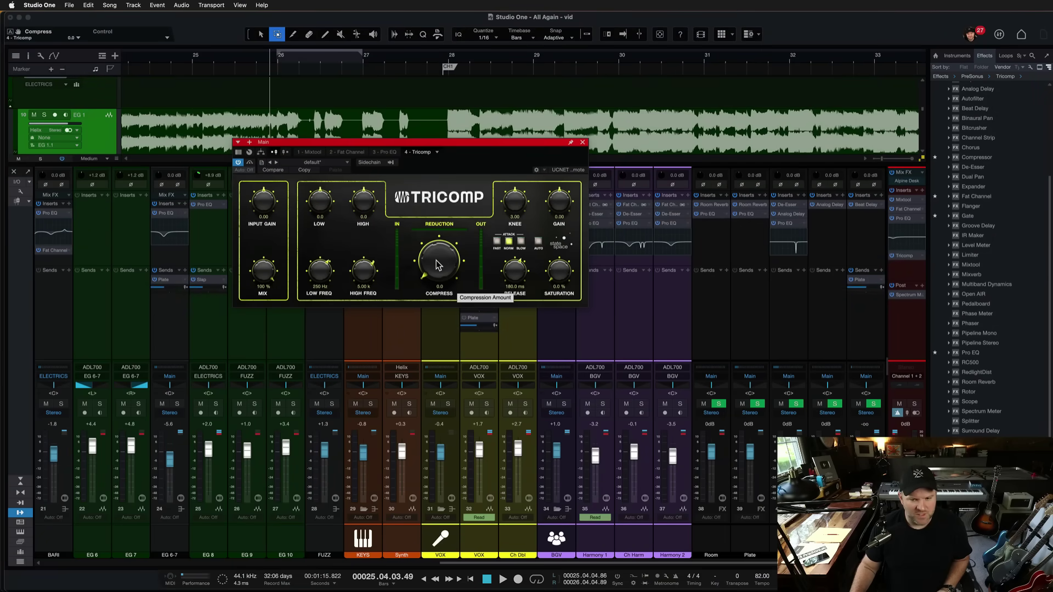
- Adjust the mix bus Compress while the song plays, finally setting it to 6.9
key("space")
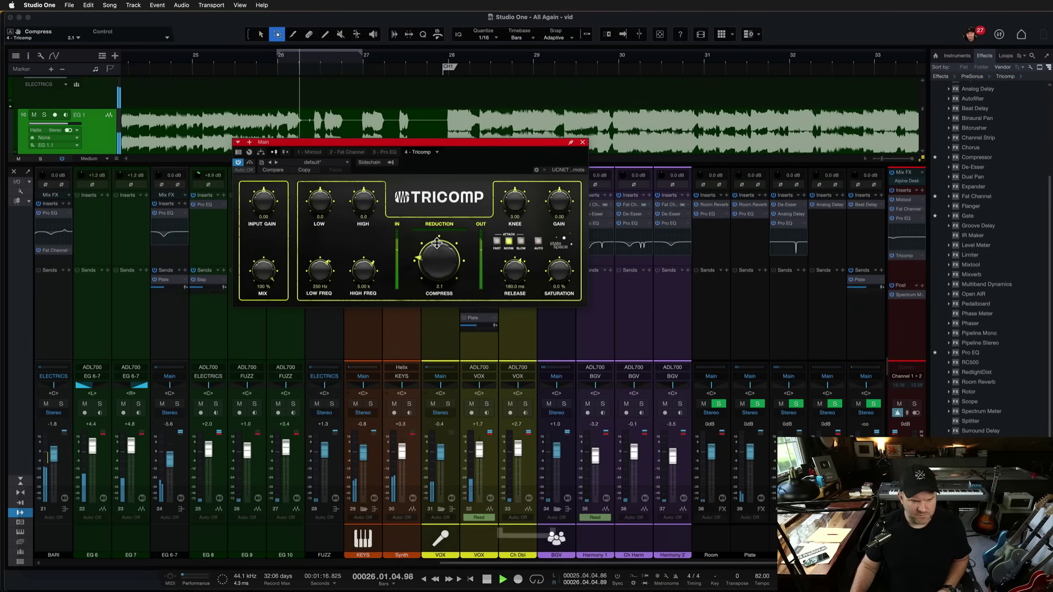
mouse_move(438, 265)
left_mouse_down()
mouse_move(444, 179)
mouse_move(420, 384)
mouse_move(423, 257)
mouse_move(425, 277)
left_mouse_up()
key("space")
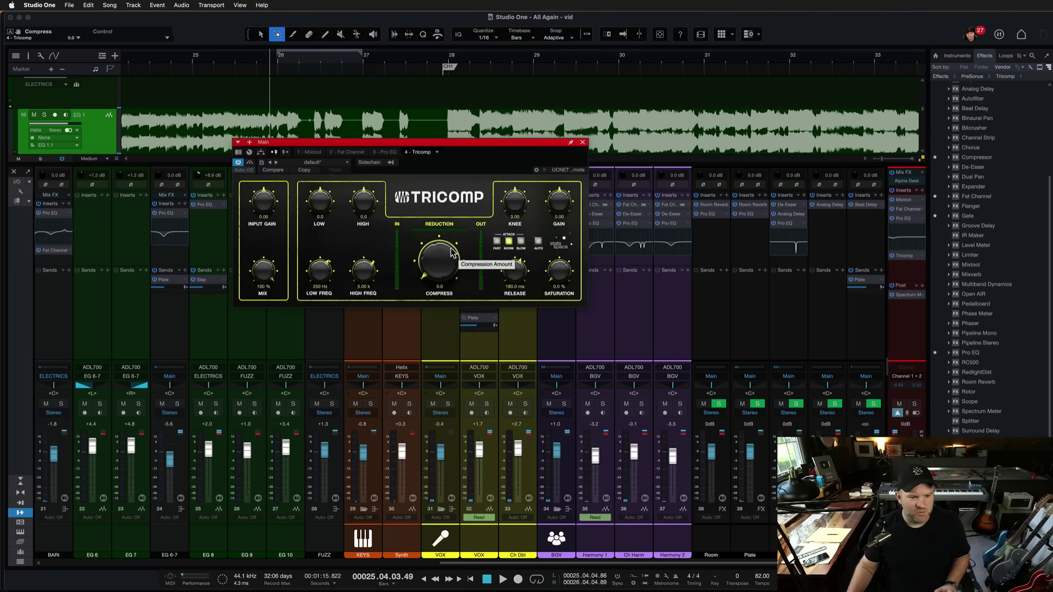
left_click_drag(437, 266, 440, 238)
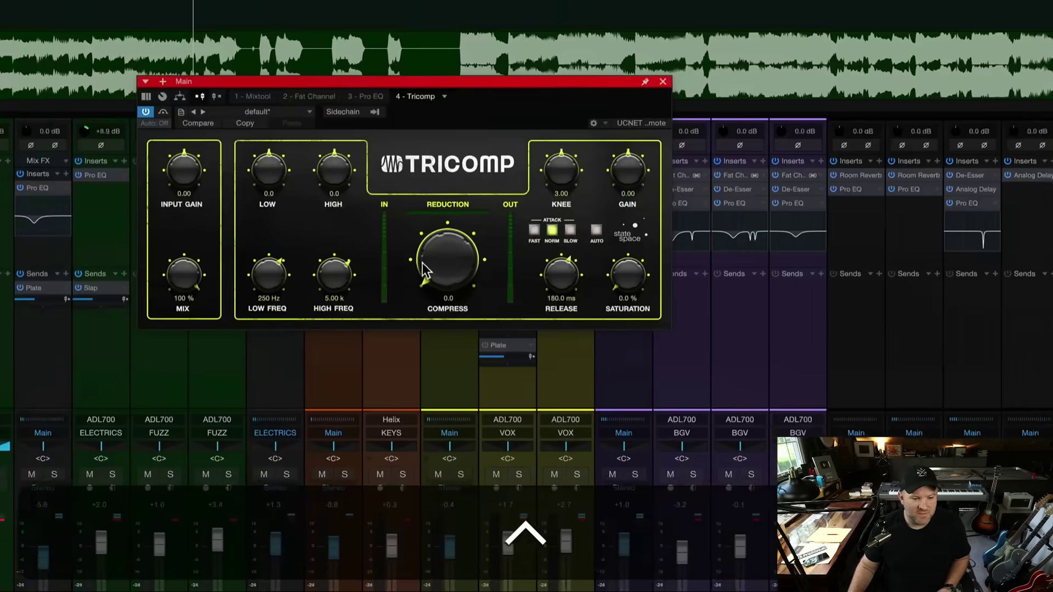
scroll(447, 272, "up", 5)
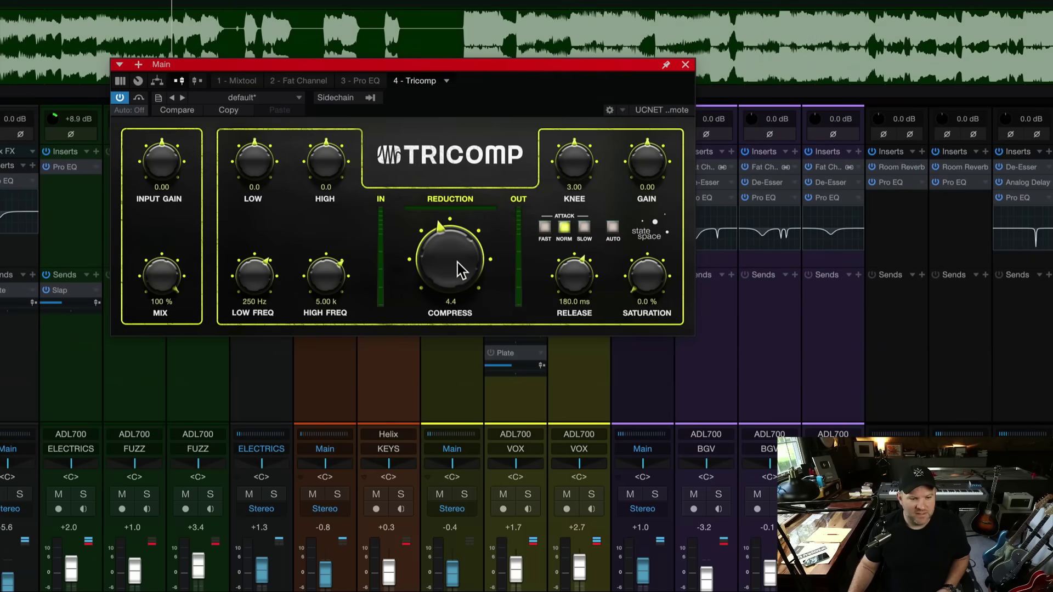
left_click_drag(457, 261, 460, 249)
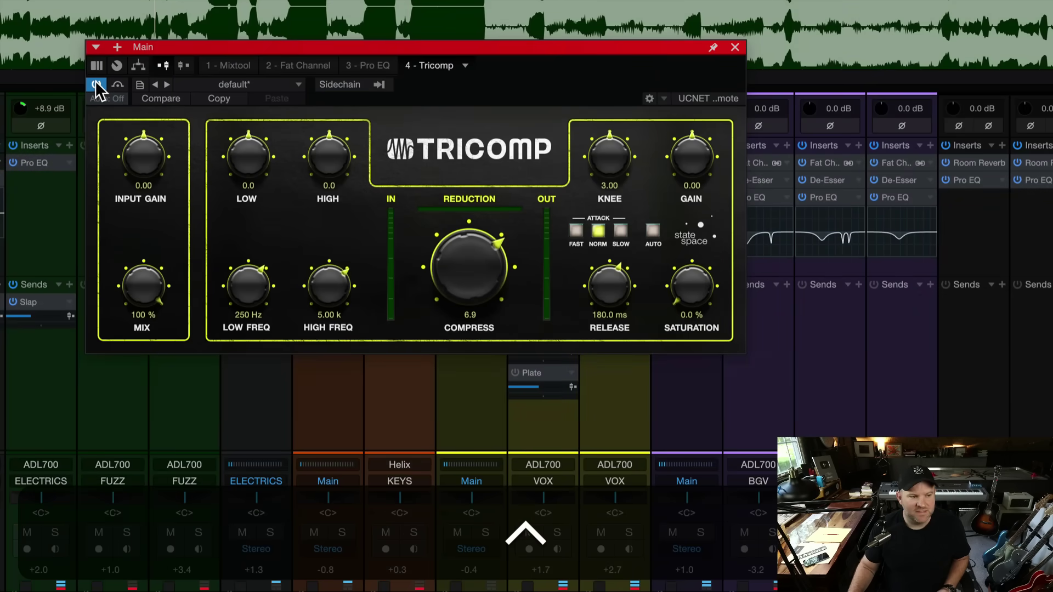
left_click(97, 86)
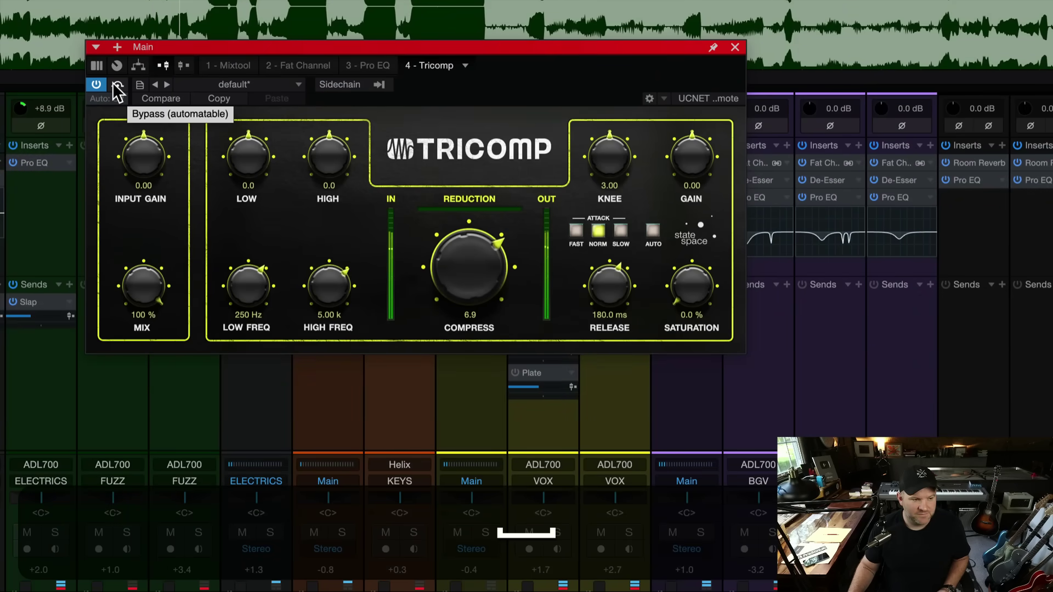
left_click(113, 85)
left_click(114, 86)
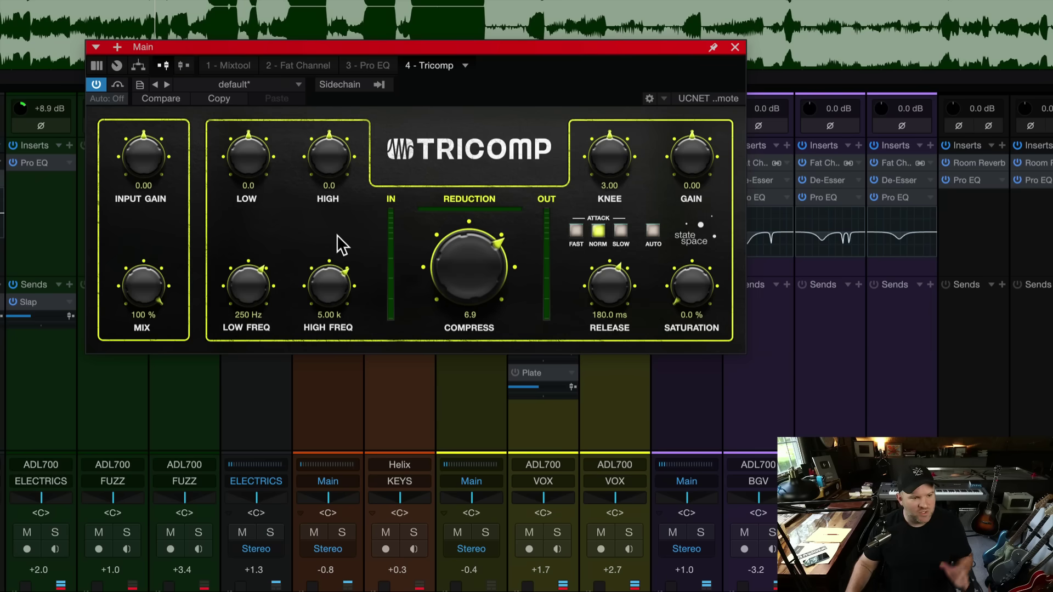
- Audition the Tricomp Low band amount during playback, pulling it down to -0.8
left_click_drag(251, 147, 256, 125)
left_click(254, 142, "super")
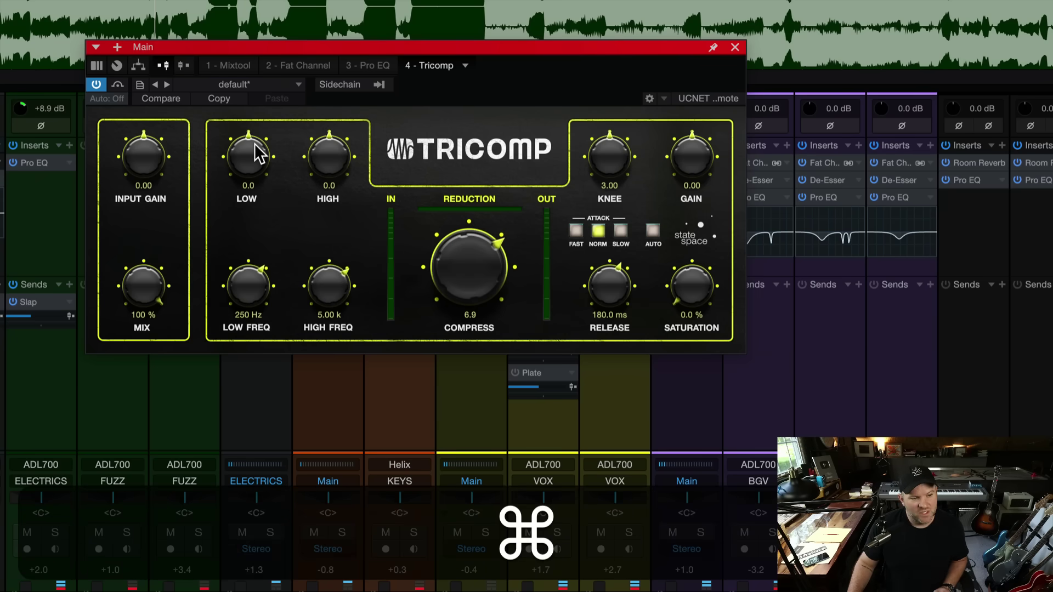
left_click_drag(255, 152, 258, 109)
key("space")
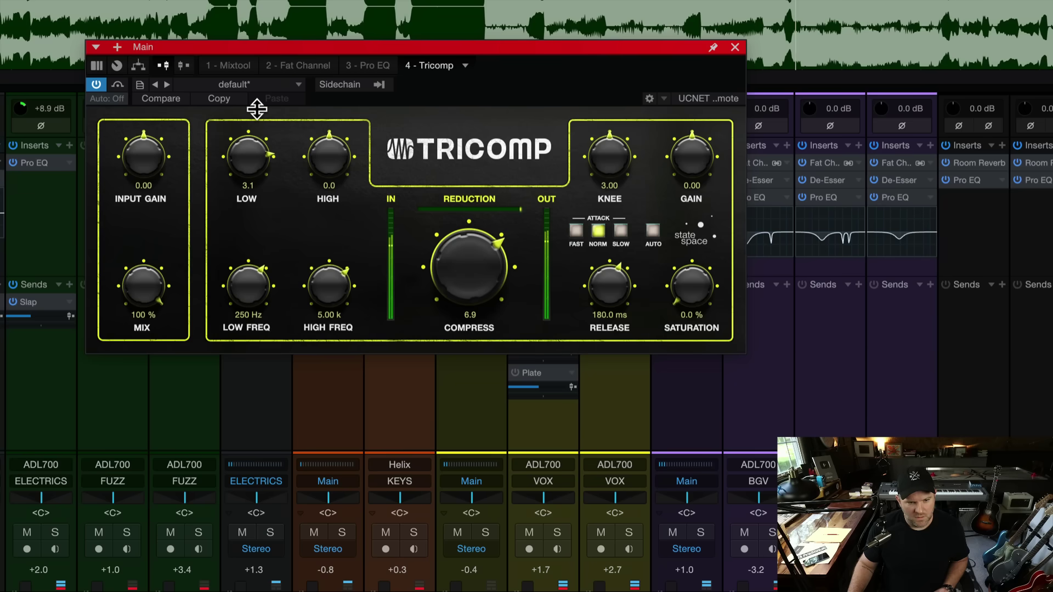
left_click_drag(257, 109, 265, 189)
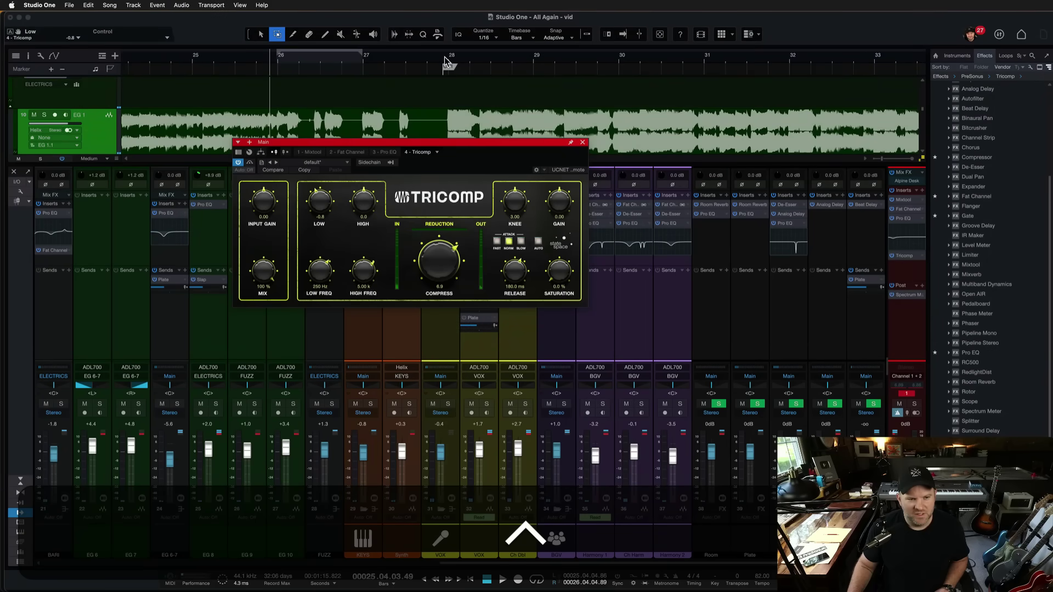
- From bar 28, sweep the Low amount between 1.0 and 4.0, then back toward 0.0
left_click(446, 65)
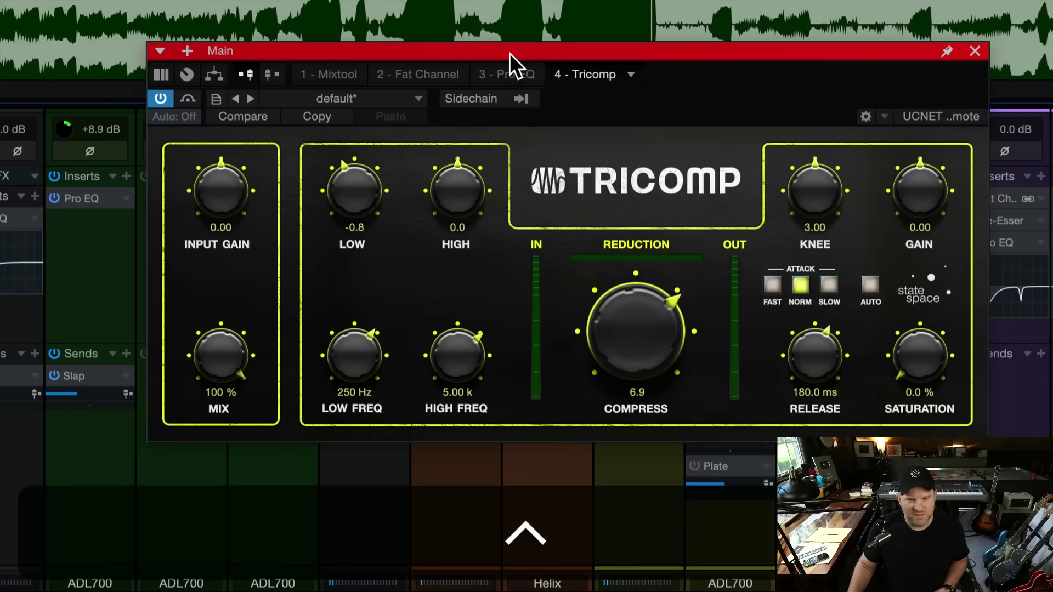
left_click_drag(508, 54, 433, 64)
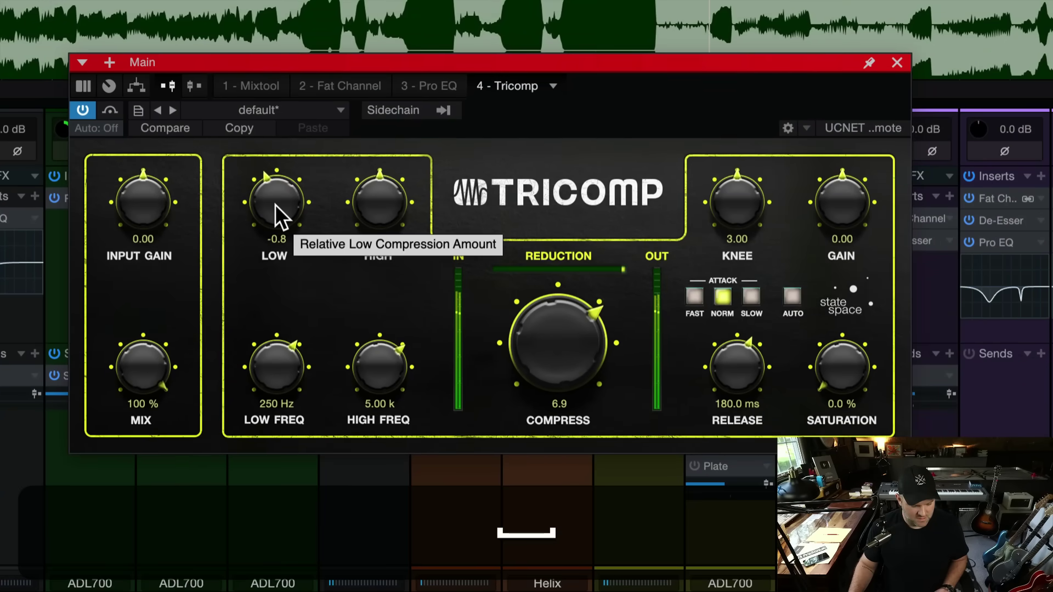
left_click_drag(275, 204, 278, 122)
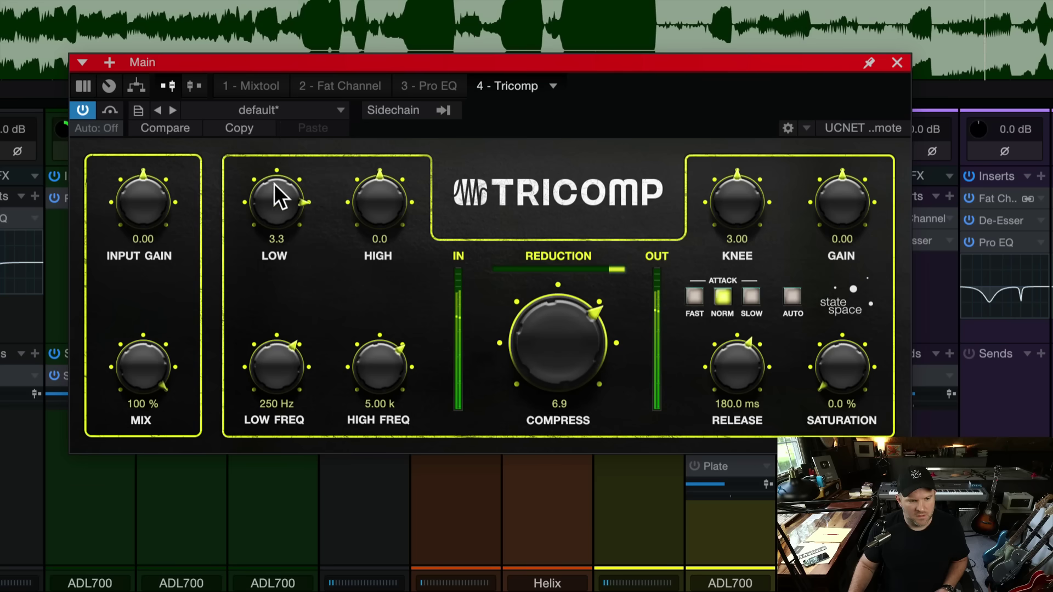
left_click_drag(272, 204, 268, 299)
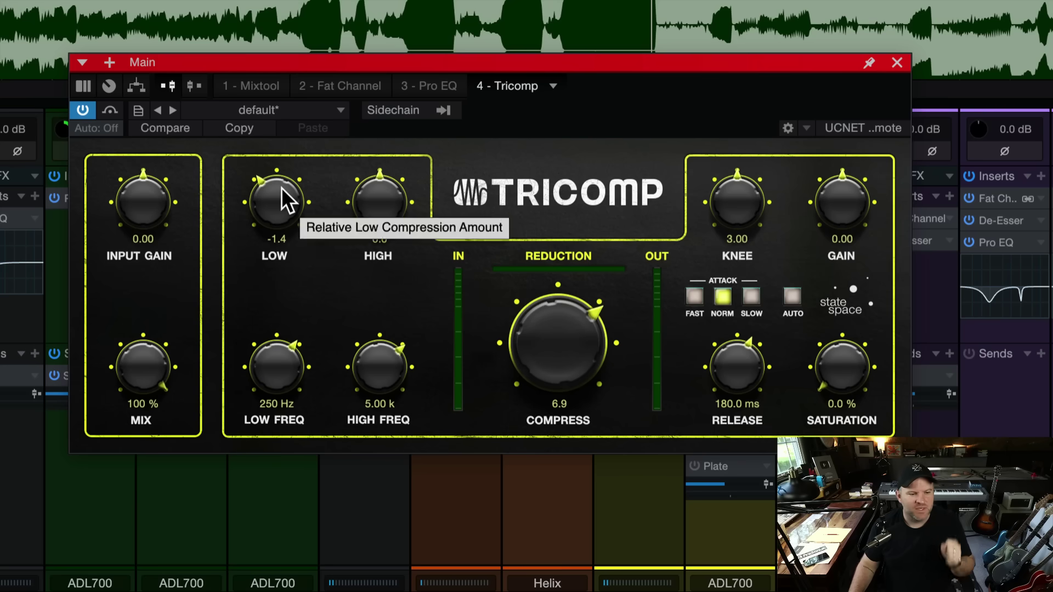
left_click_drag(281, 188, 284, 164)
left_click(284, 205, "super")
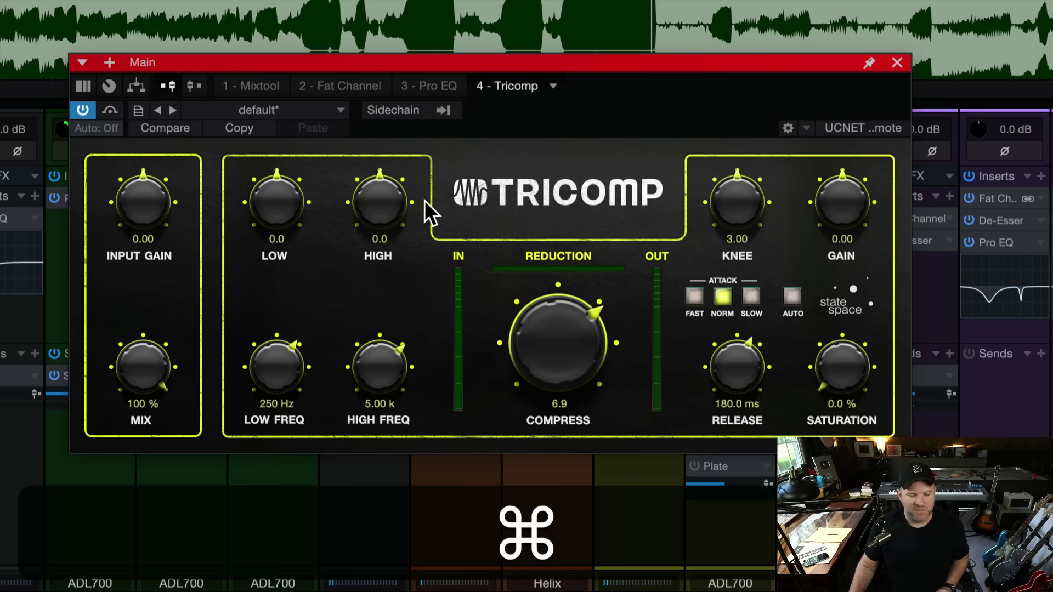
left_click_drag(387, 202, 380, 106)
left_click_drag(393, 223, 390, 173)
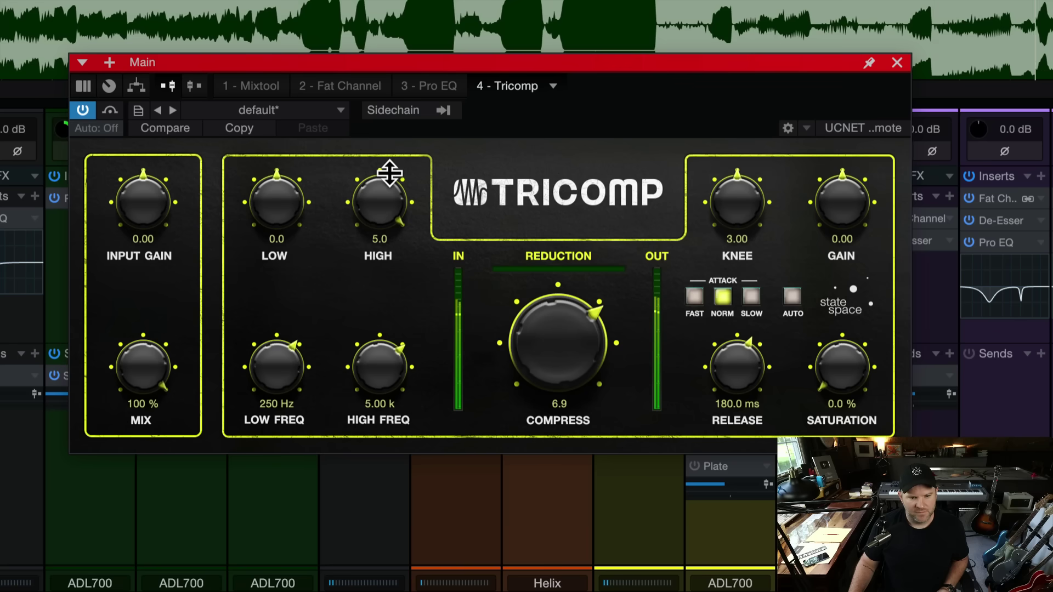
key("space")
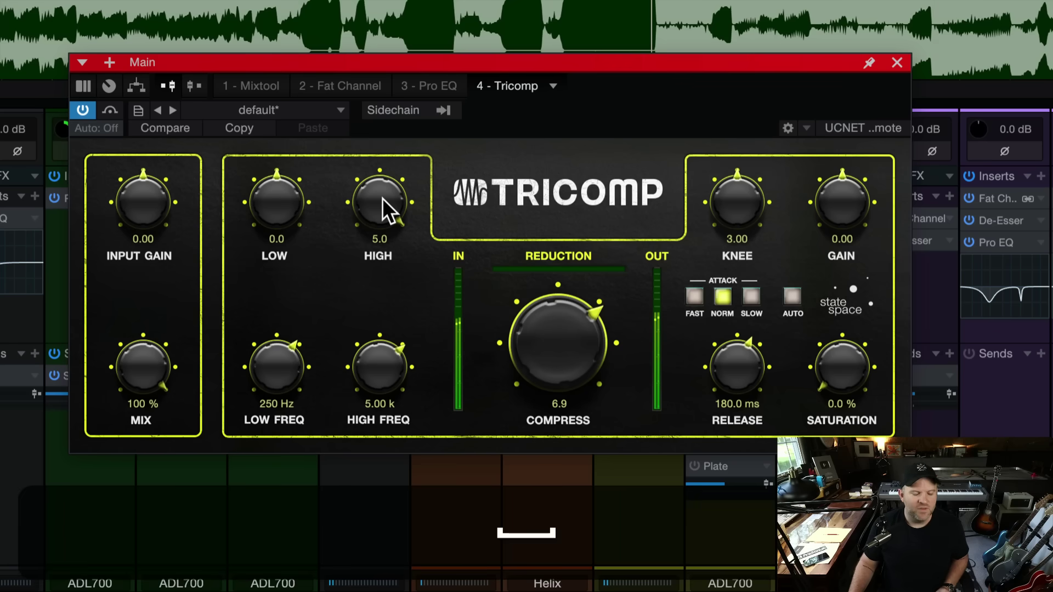
key("alt")
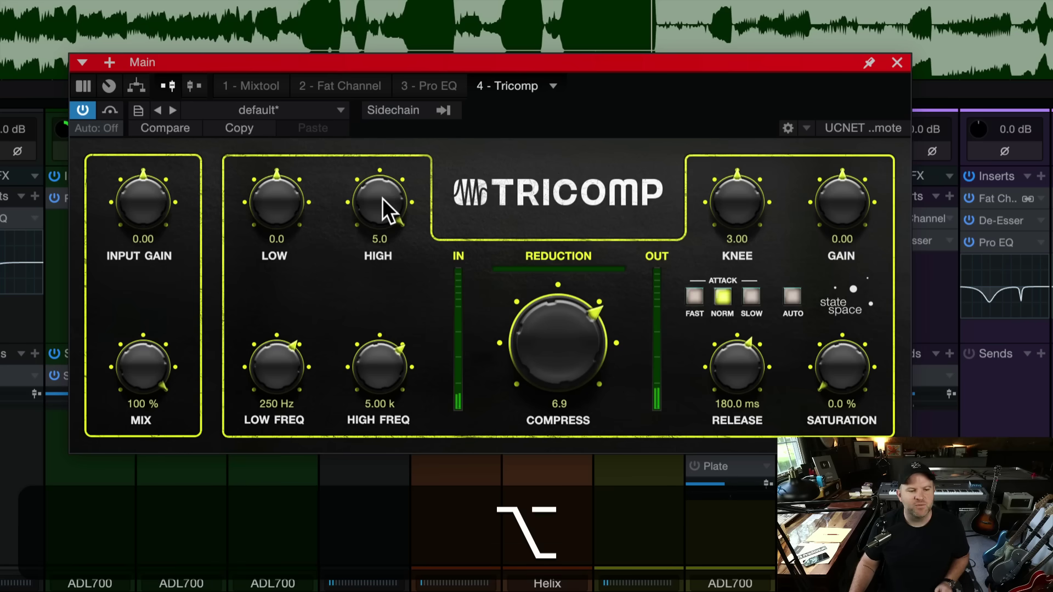
left_click(382, 199, "super")
left_click(380, 199, "super")
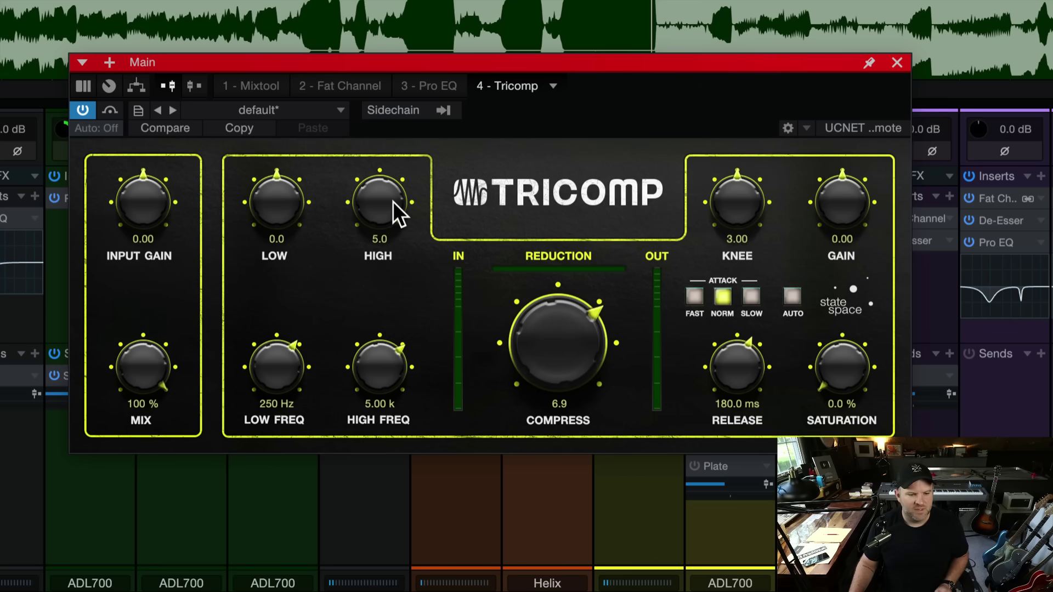
left_click_drag(387, 202, 372, 166)
left_click(386, 187, "super")
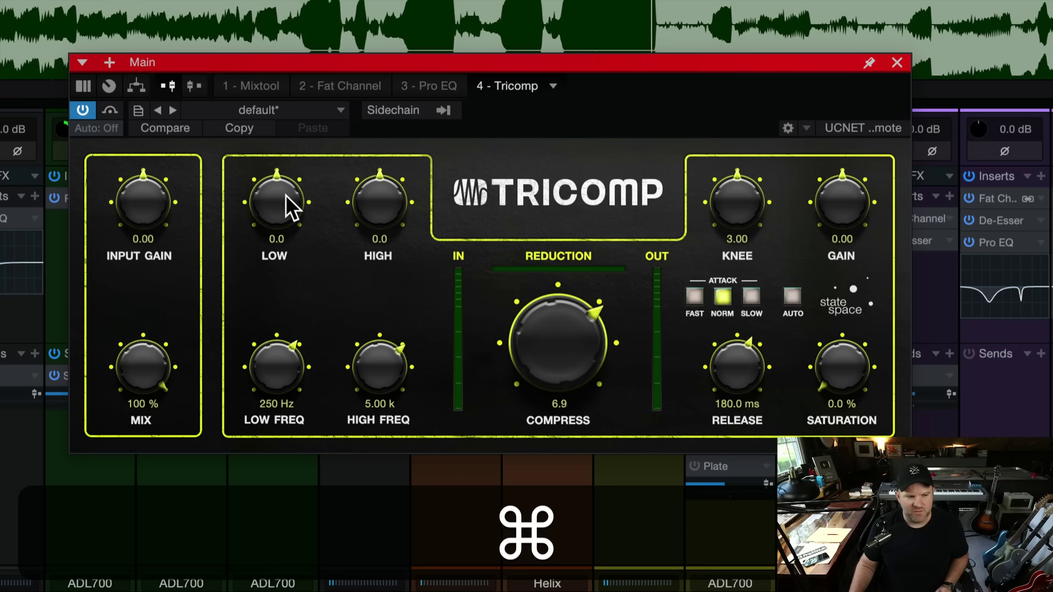
left_click_drag(390, 204, 392, 150)
left_click(390, 197, "super")
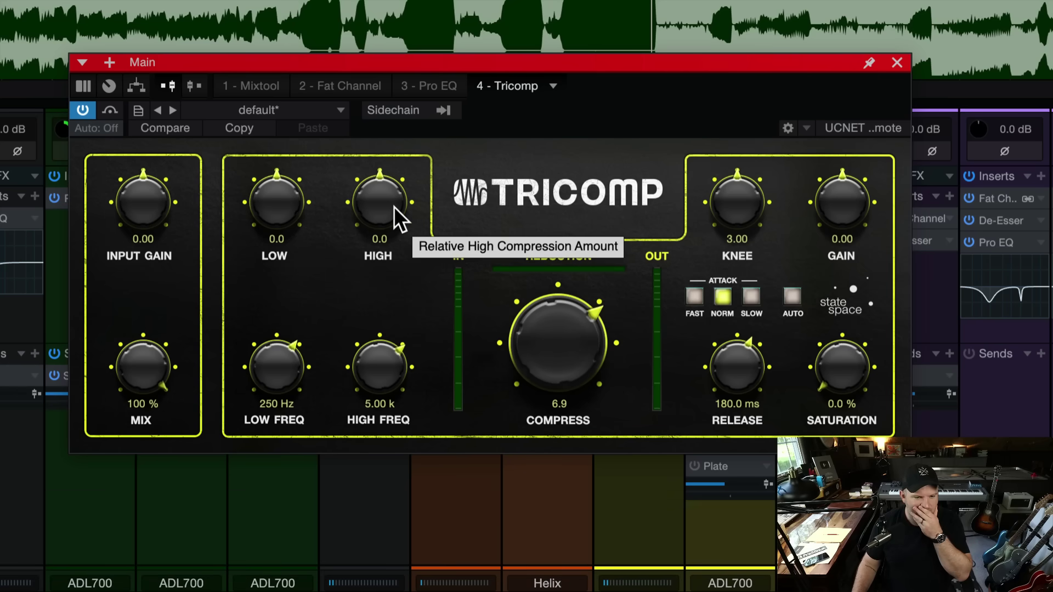
left_click_drag(394, 207, 383, 169)
key("super")
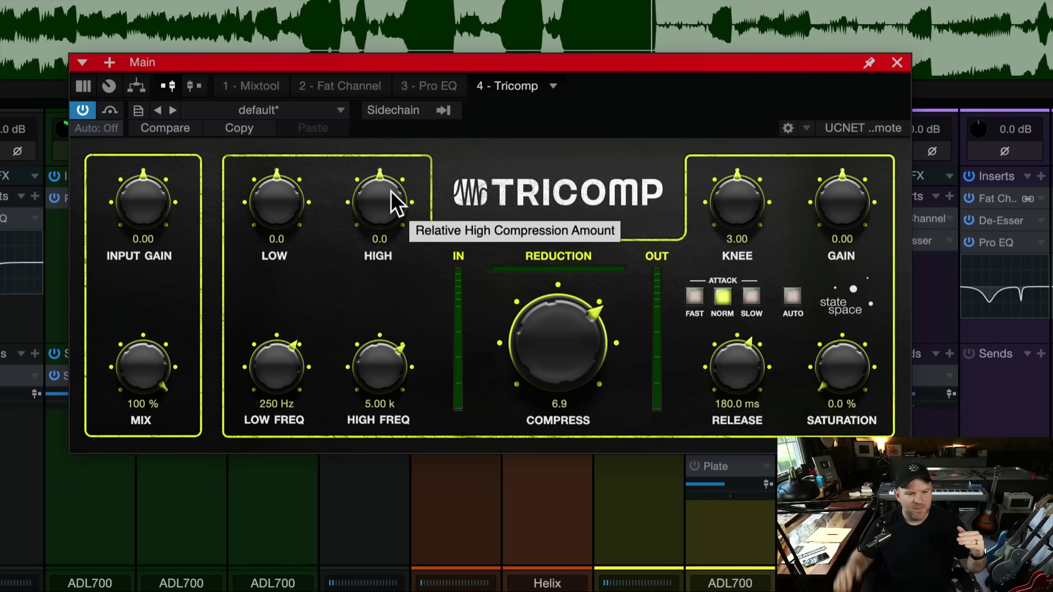
left_click_drag(390, 190, 387, 106)
left_click(386, 199, "super")
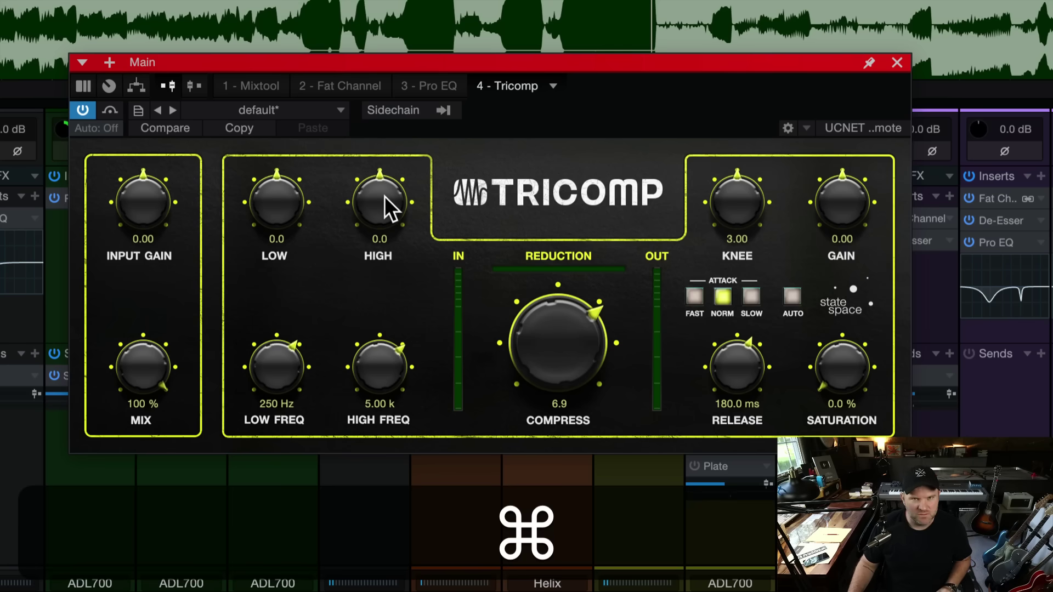
- Audition the High amount at 3.7, reset it to 0.0, and raise Compress to 8.0
left_click(384, 197, "super")
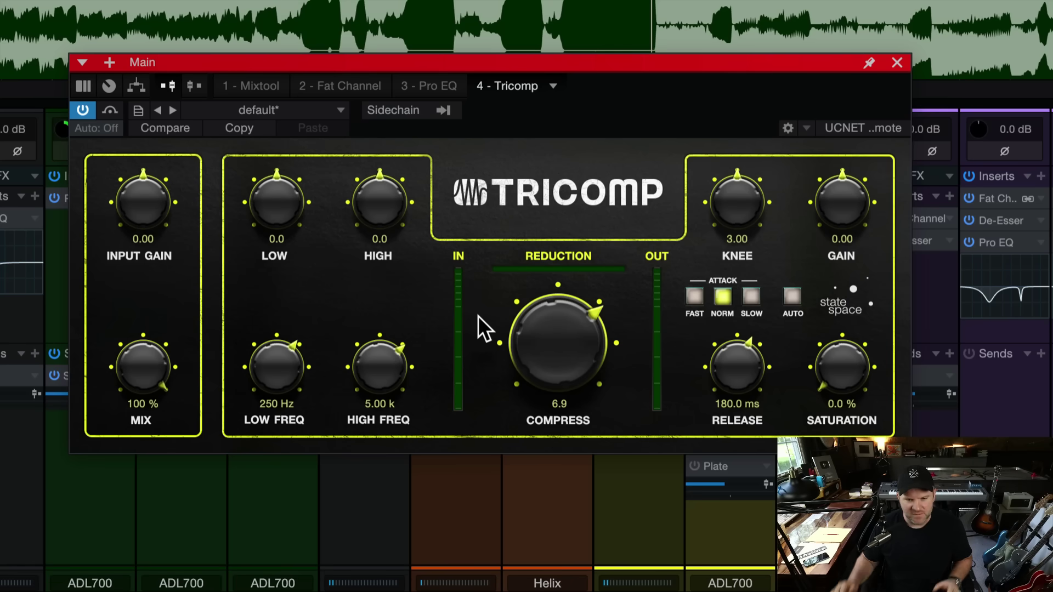
key("space")
mouse_move(379, 198)
left_mouse_down()
mouse_move(371, 111)
mouse_move(380, 204)
left_mouse_up()
key("space")
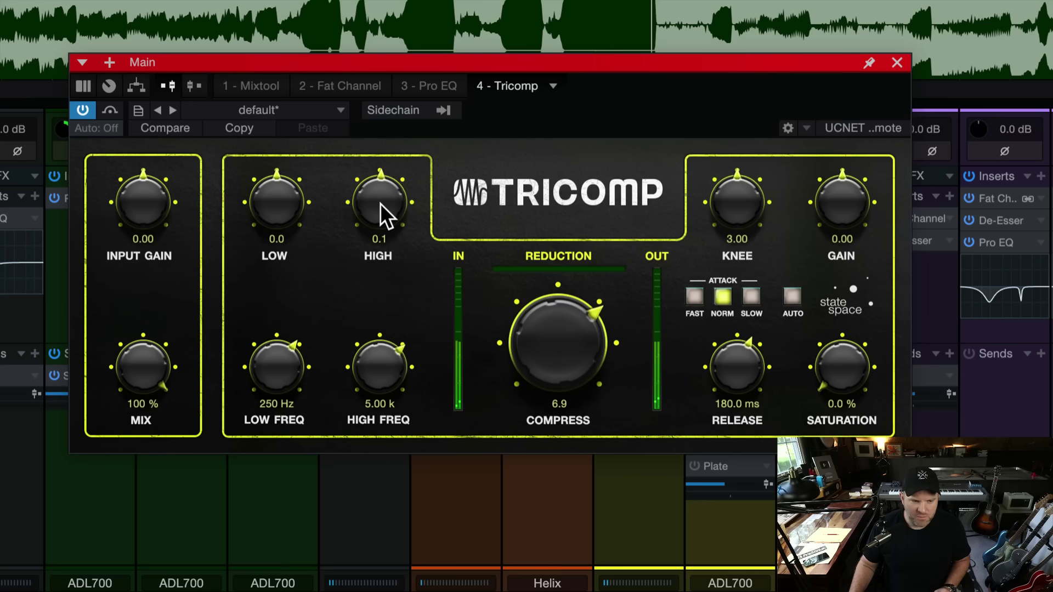
left_click(380, 203, "super")
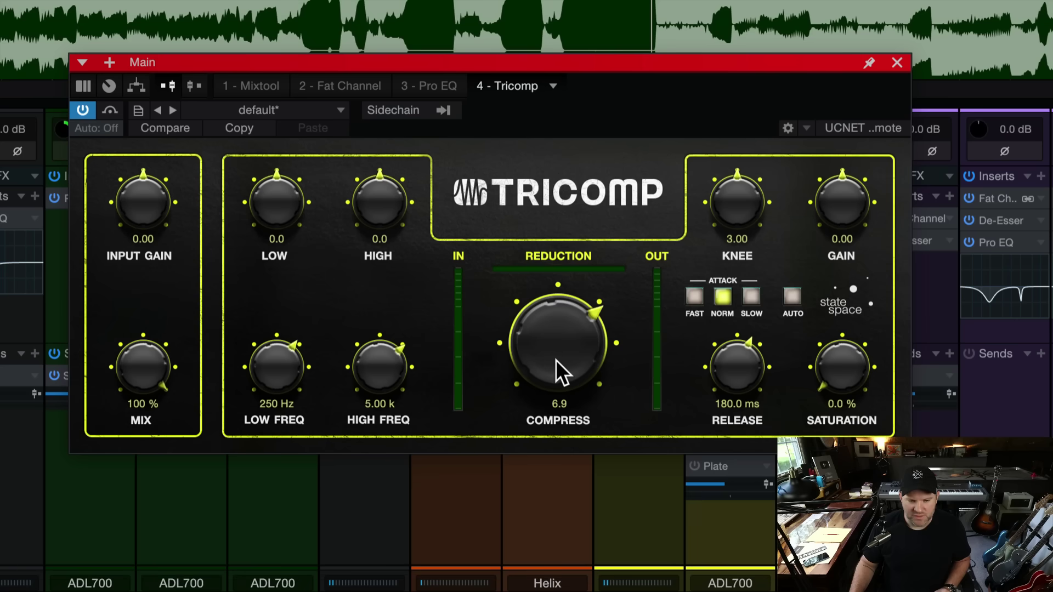
left_click_drag(555, 360, 564, 306)
key("space")
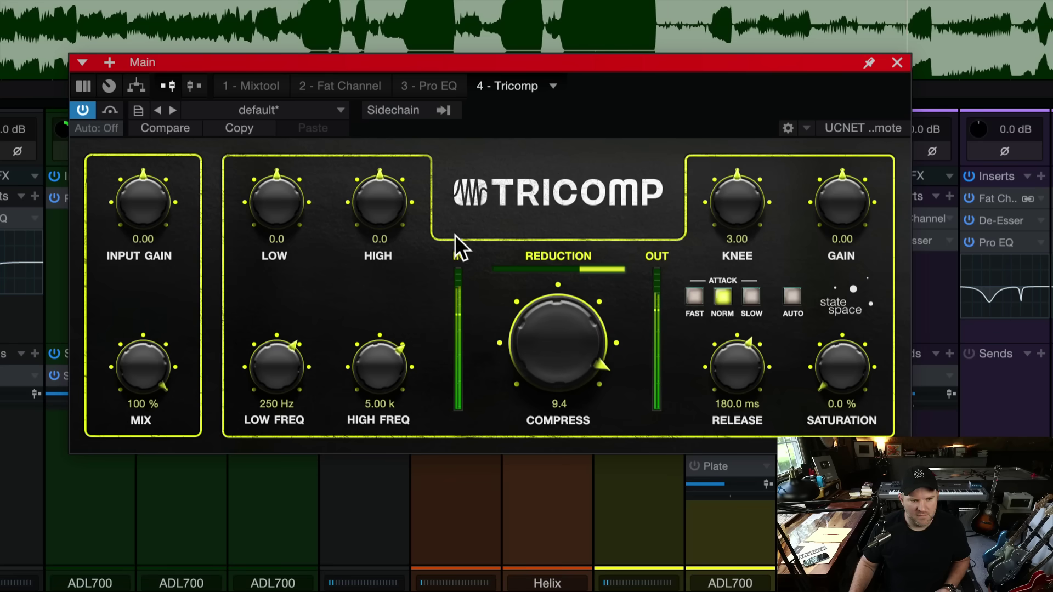
- Set Low to -2.0, High to 1.0 and Compress to 9.7 while listening
left_click_drag(403, 213, 402, 228)
left_click_drag(281, 199, 282, 237)
left_click_drag(376, 214, 378, 184)
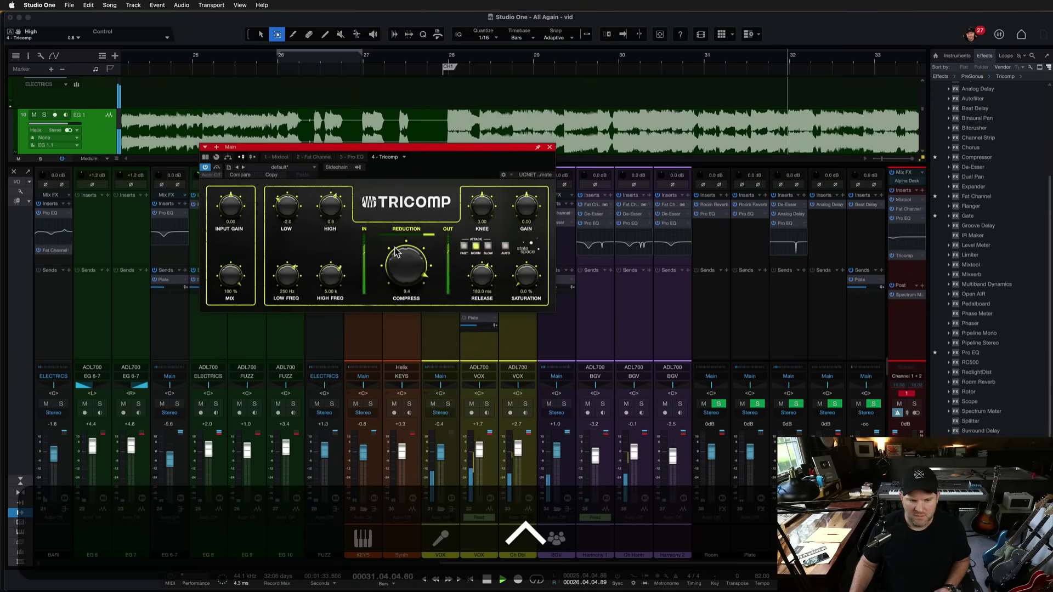
key("space")
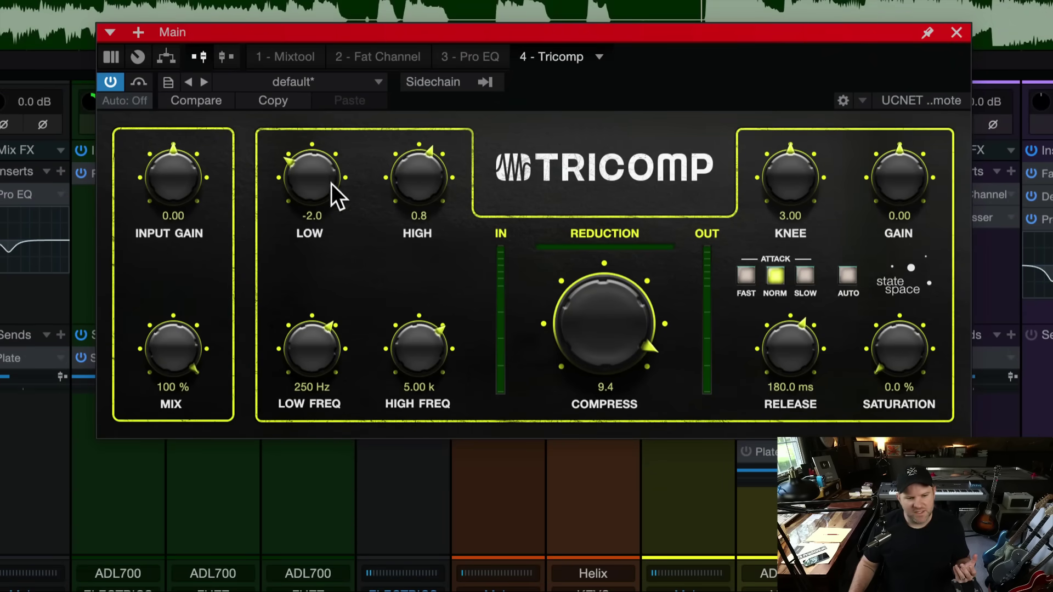
left_click_drag(599, 336, 588, 314)
left_click_drag(309, 176, 306, 170)
left_click_drag(416, 188, 403, 178)
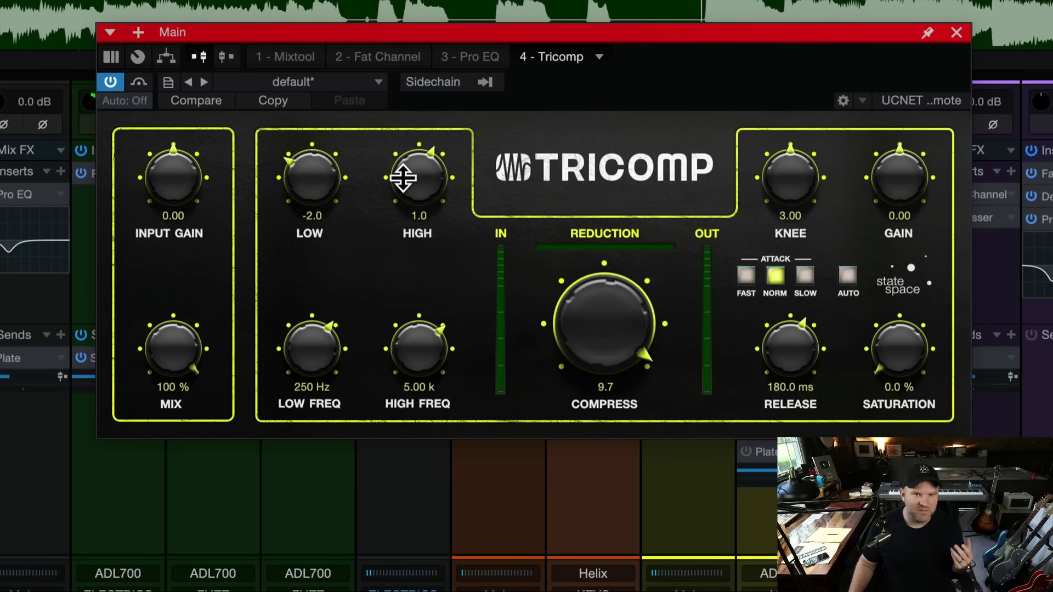
- Reset the Main bus Tricomp's Low, High and Compress to 0.0 and close its window
left_click(307, 180, "super")
left_click(400, 177, "super")
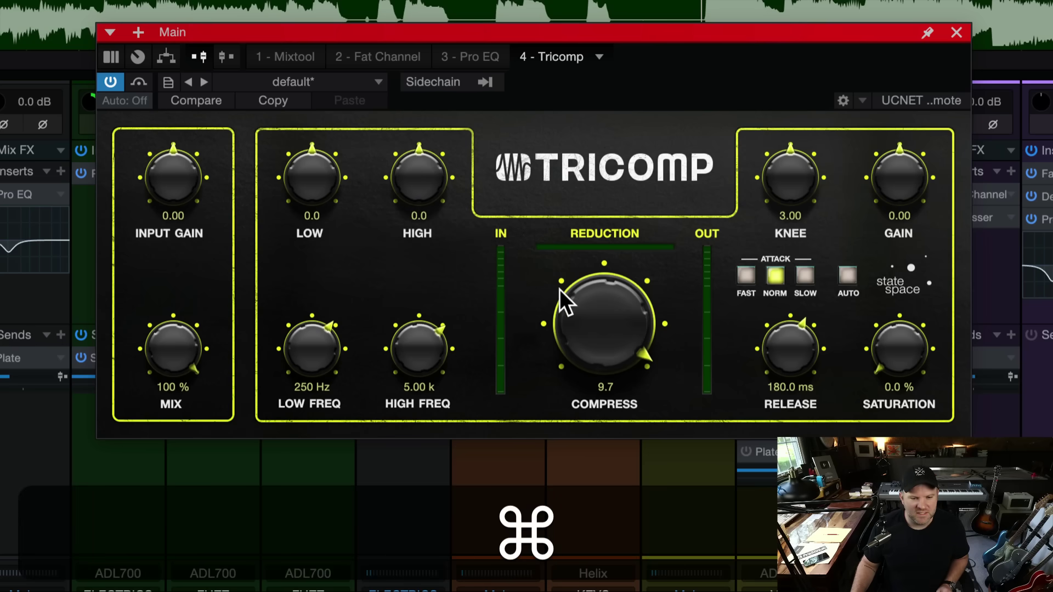
left_click_drag(559, 289, 592, 427)
left_click_drag(580, 287, 579, 472)
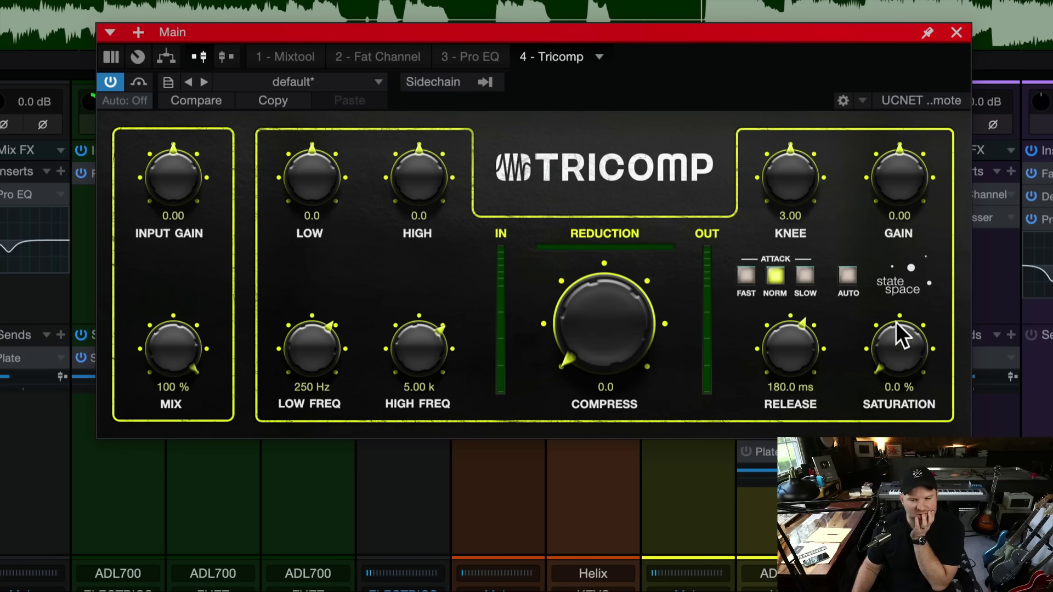
left_click(956, 32)
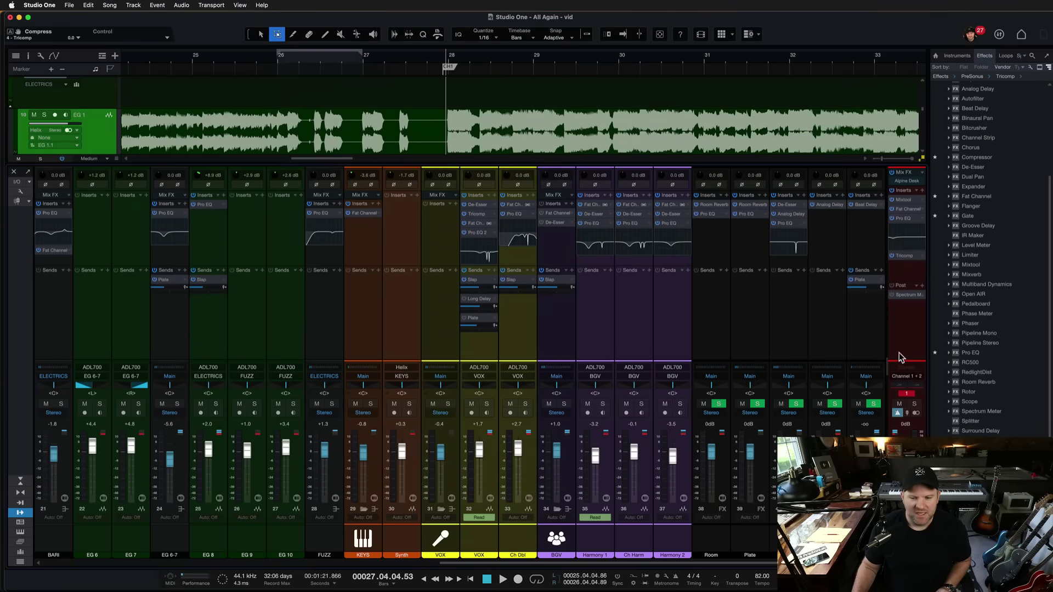
- Save the song with Cmd+S
left_click(909, 401)
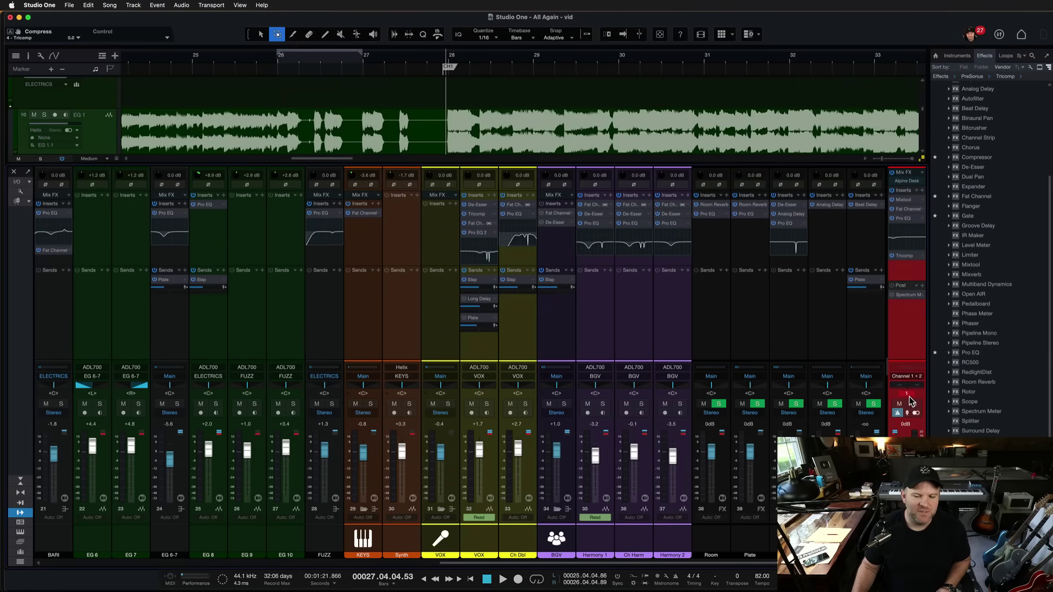
left_click(768, 327)
key("super+s")
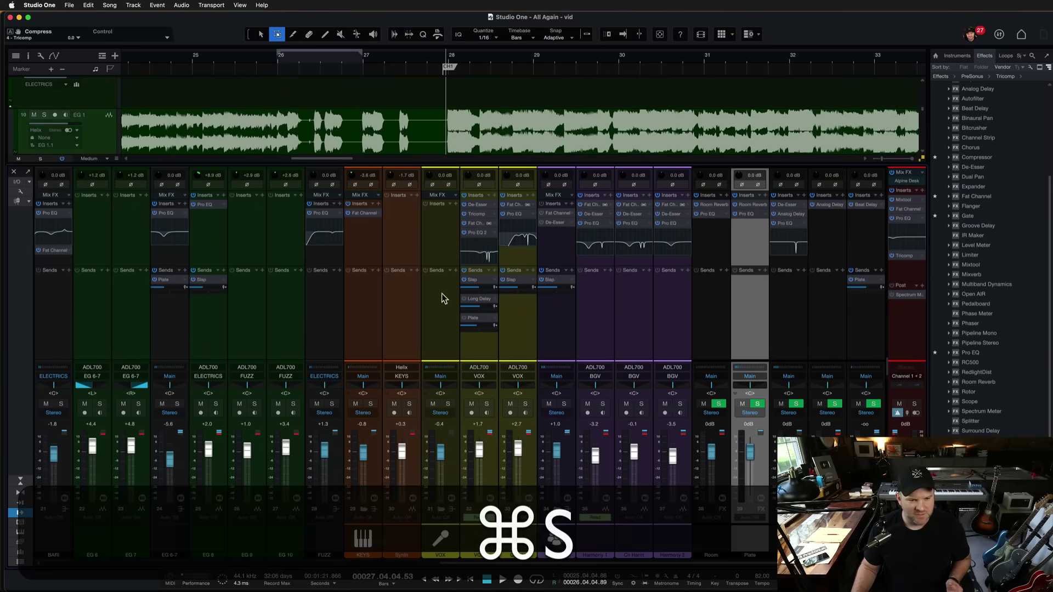
- Solo VOX, open its Tricomp (Compress 5.7, Saturation 27.0 %) beside the mixer, and play
left_click(473, 343)
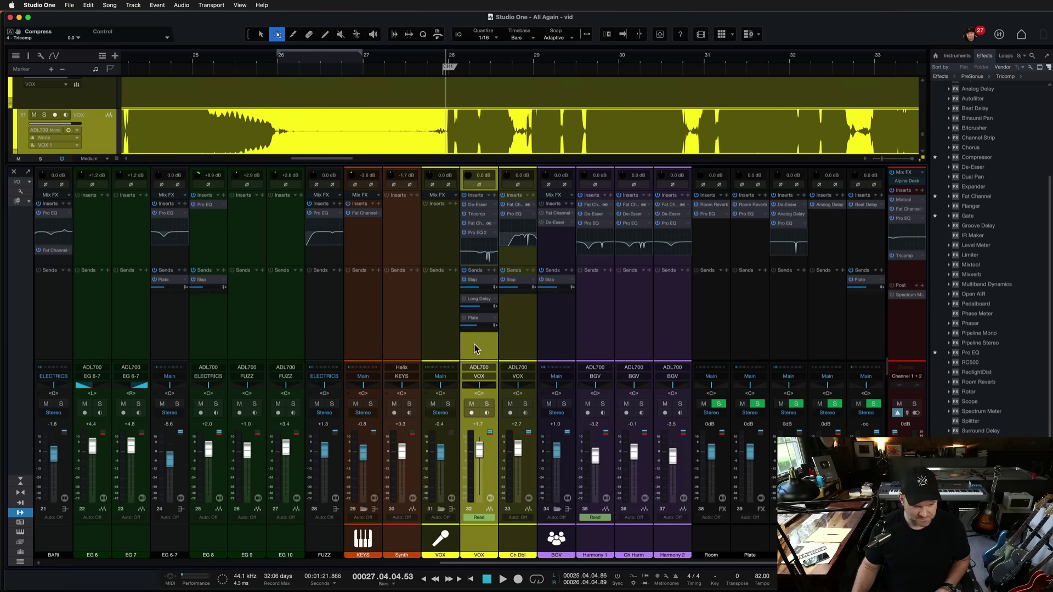
key("s")
left_click(476, 214)
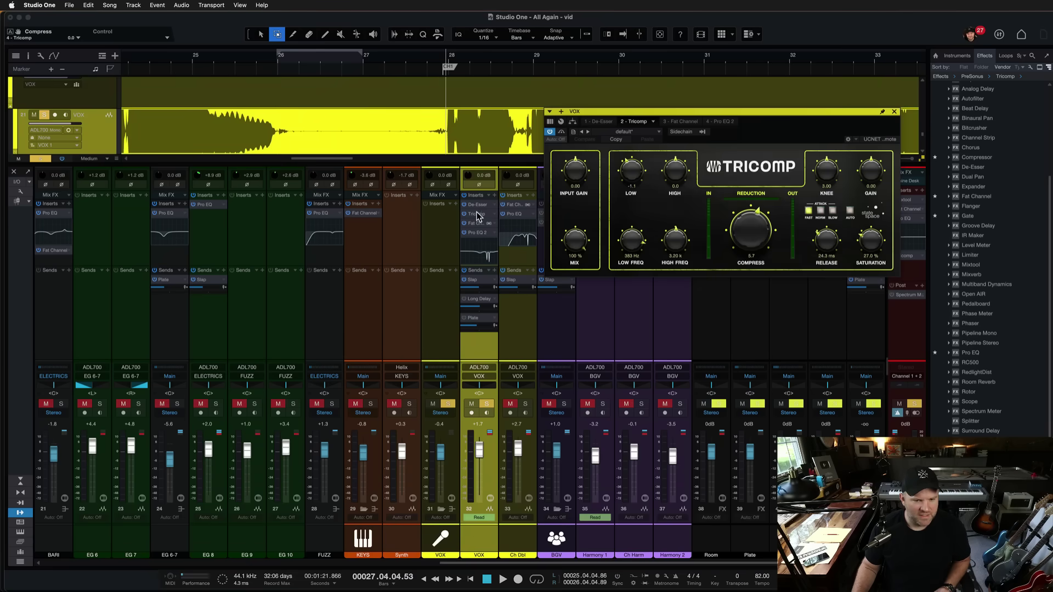
left_click_drag(668, 121, 247, 162)
key("ctrl")
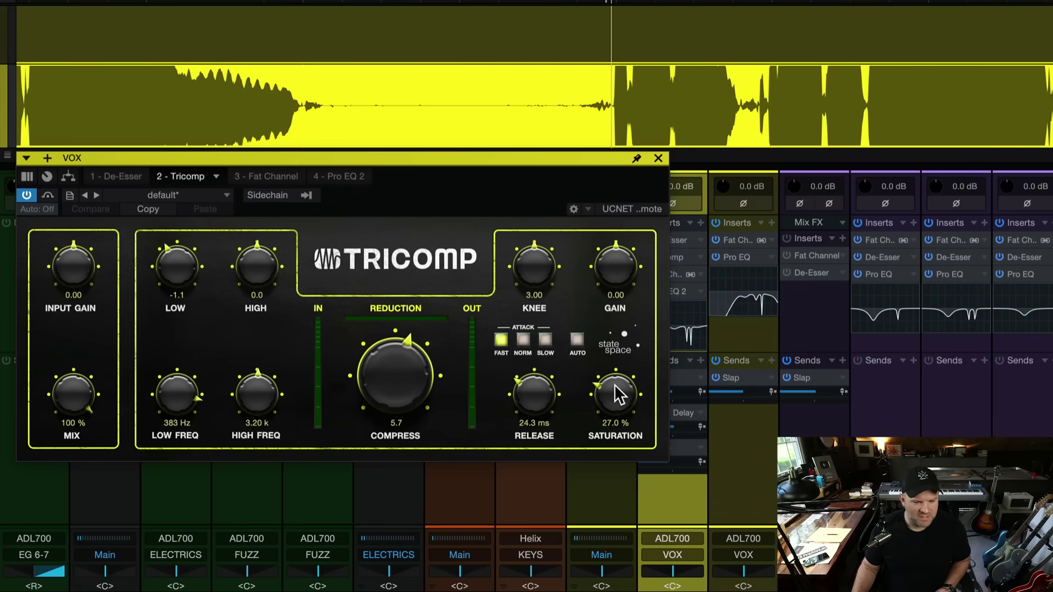
key("ctrl")
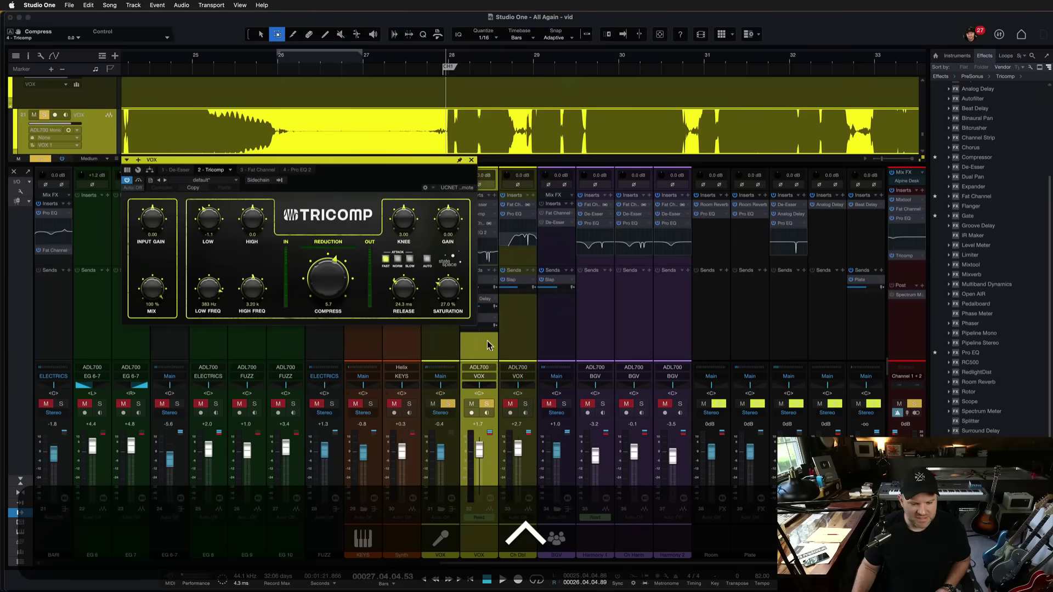
left_click_drag(429, 165, 368, 160)
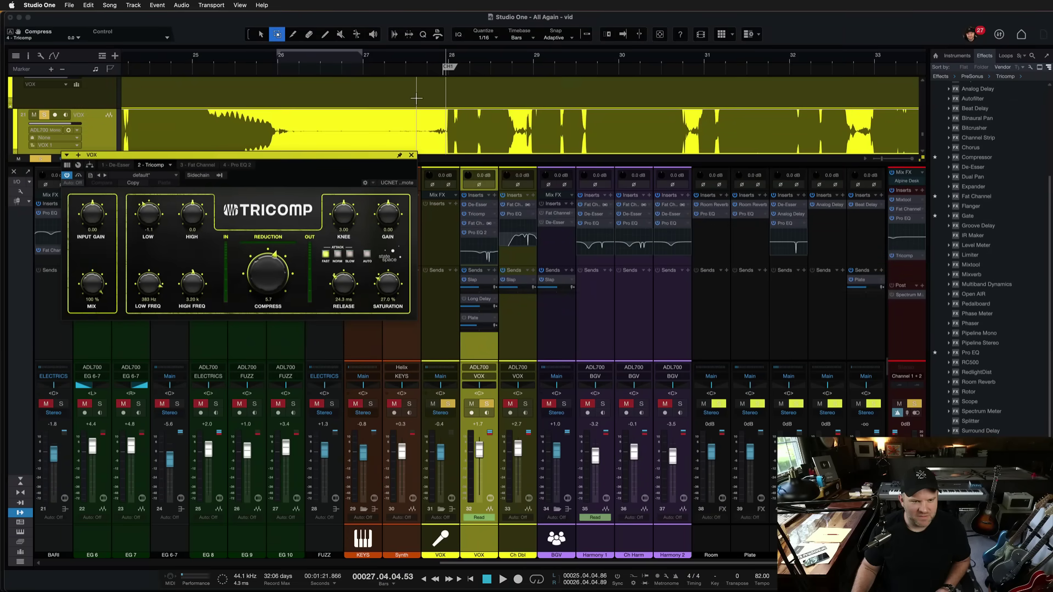
key("space")
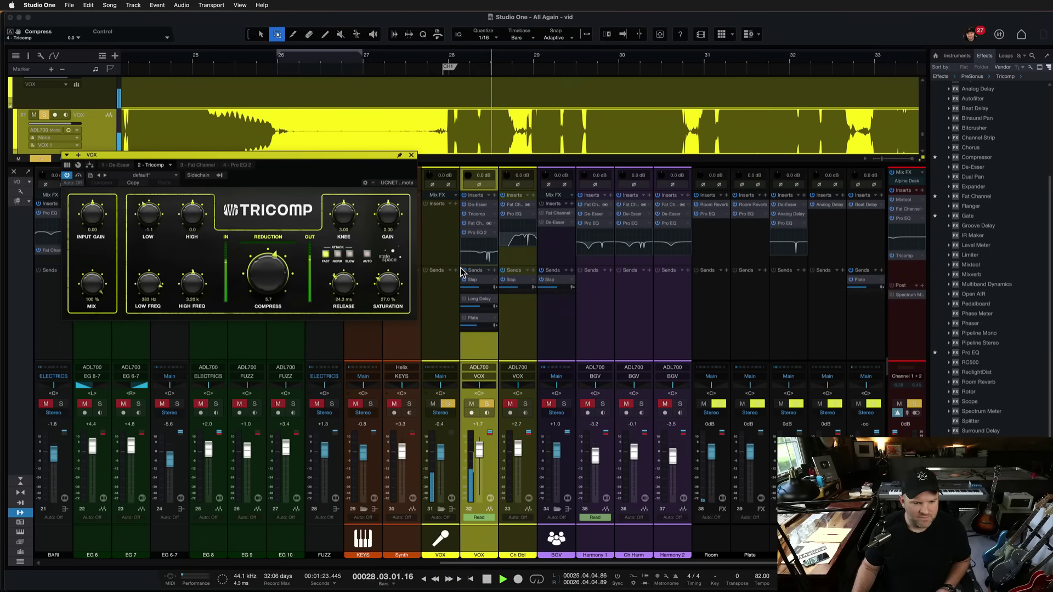
key("ctrl")
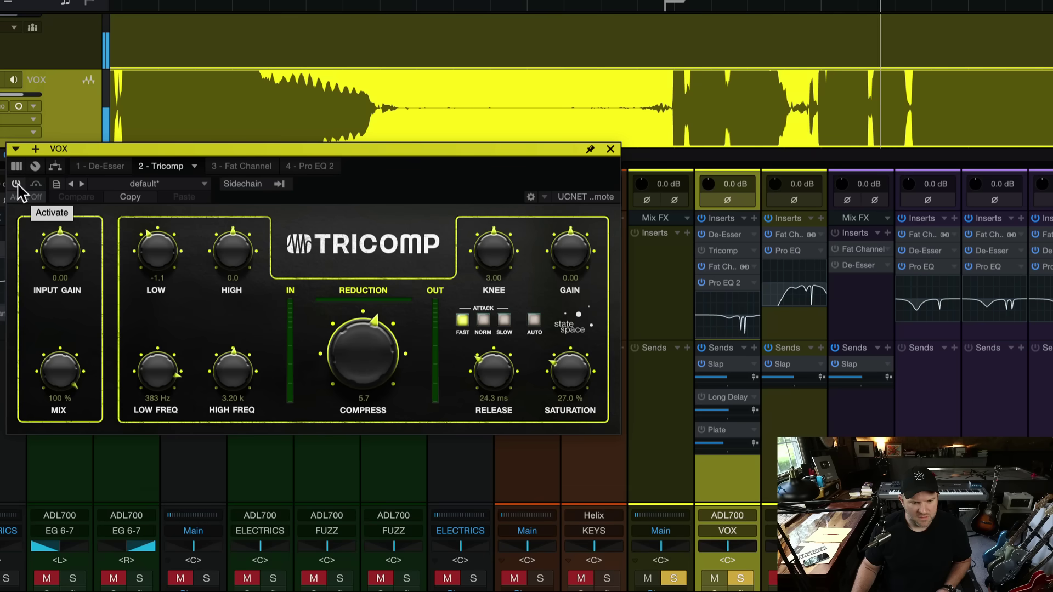
- Switch on the VOX Tricomp at Compress 5.7 and audition the vocal
key("space")
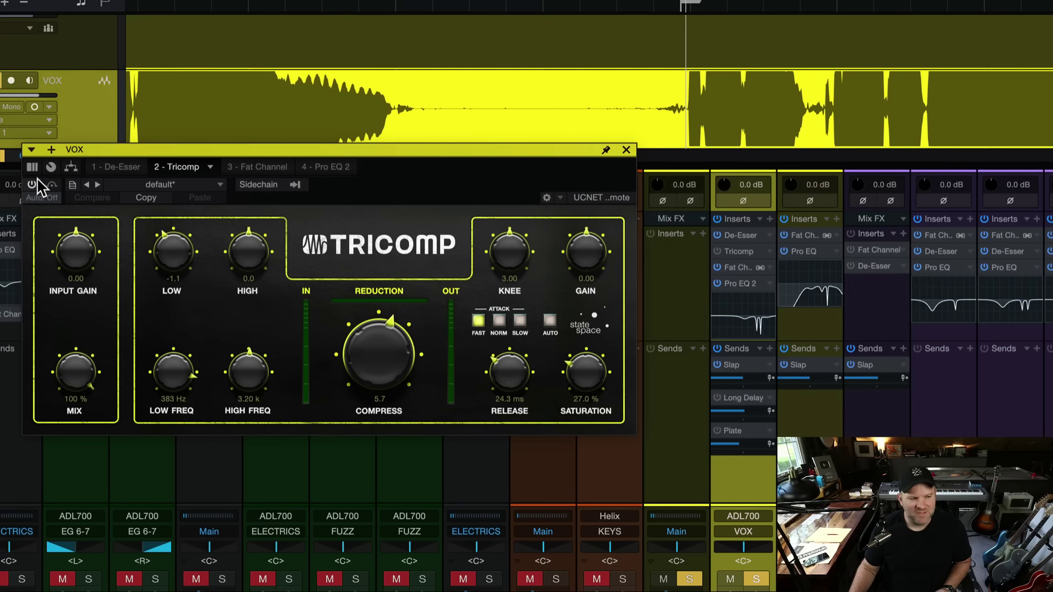
left_click(16, 183)
key("space")
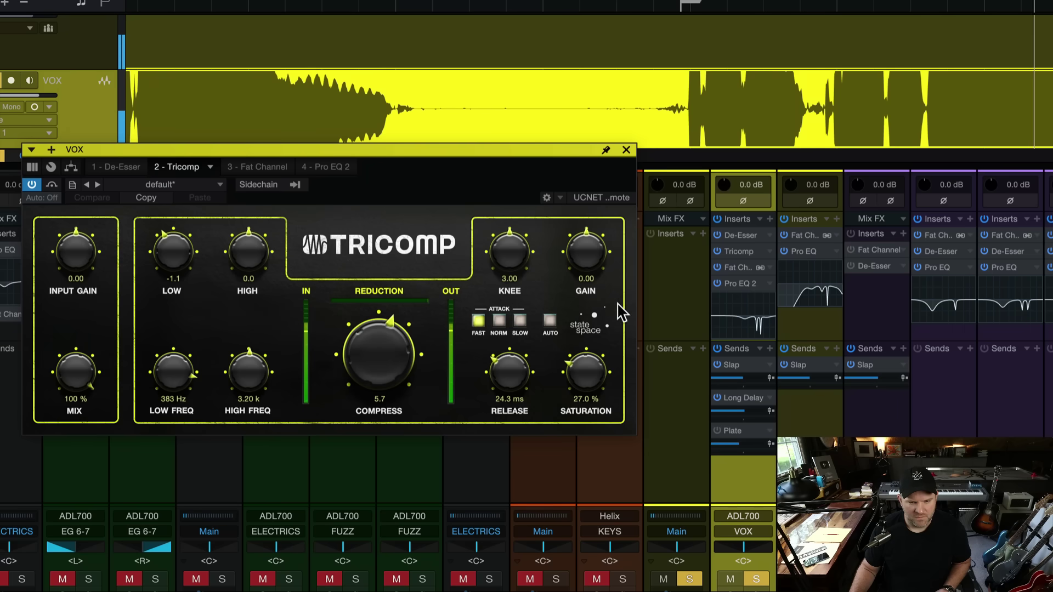
key("space")
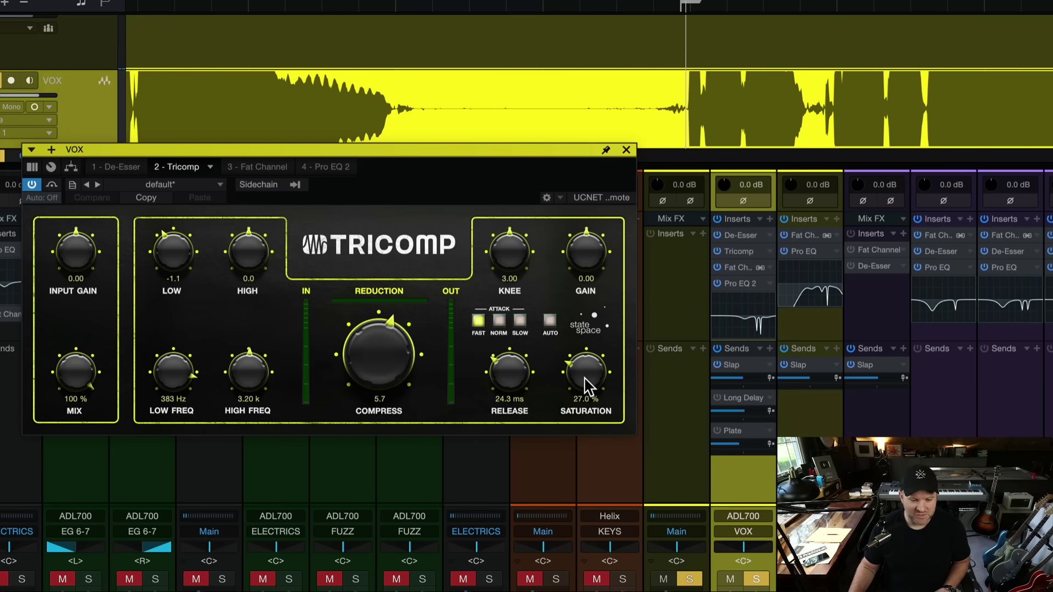
- Sweep the vocal Tricomp saturation up and down, reset it, then add a little back
left_click_drag(584, 376, 584, 376)
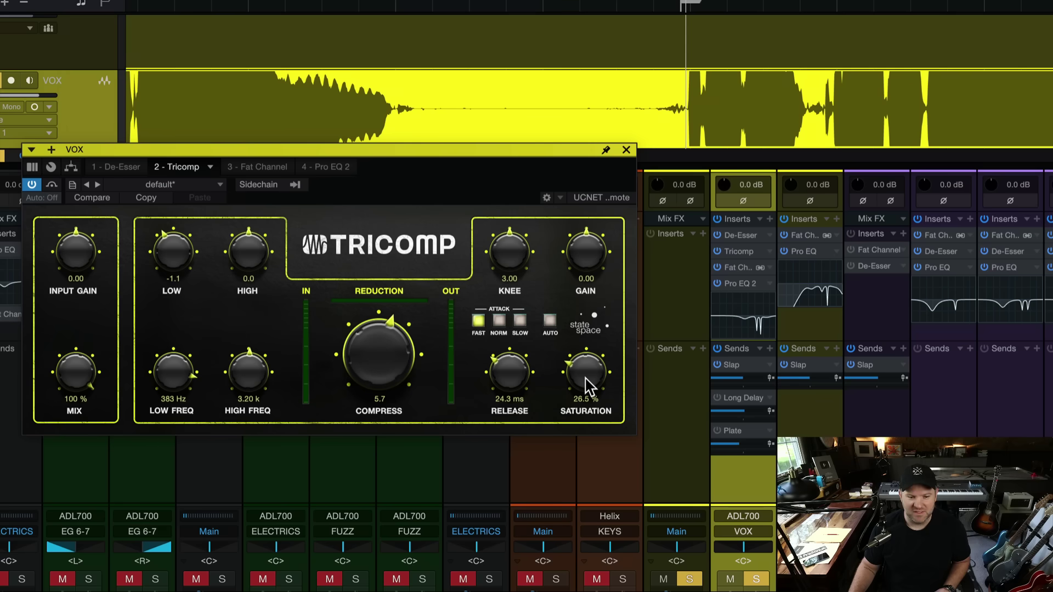
left_click_drag(585, 383, 580, 274)
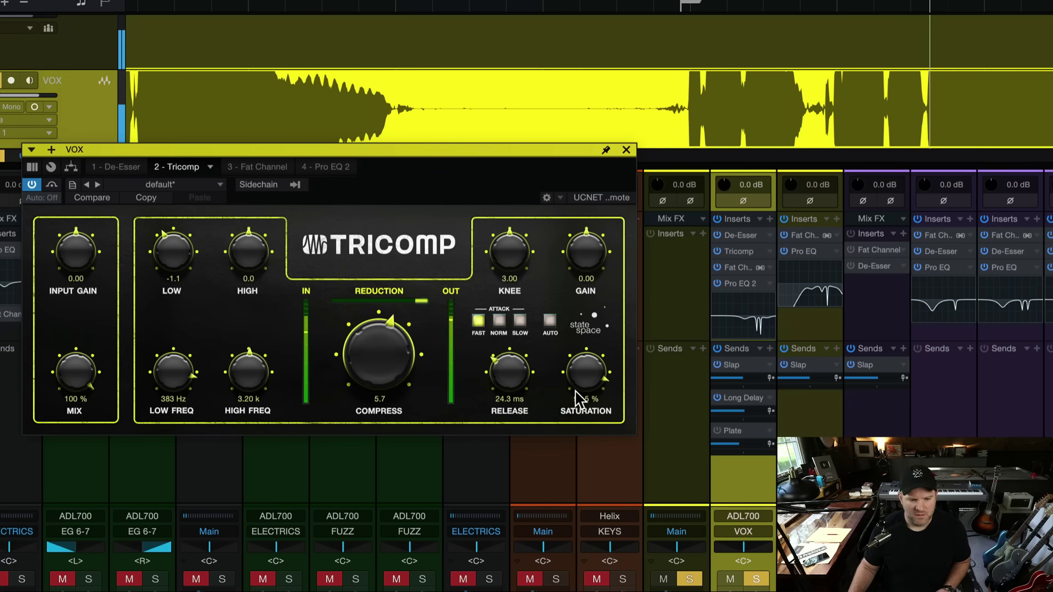
left_click_drag(585, 378, 588, 473)
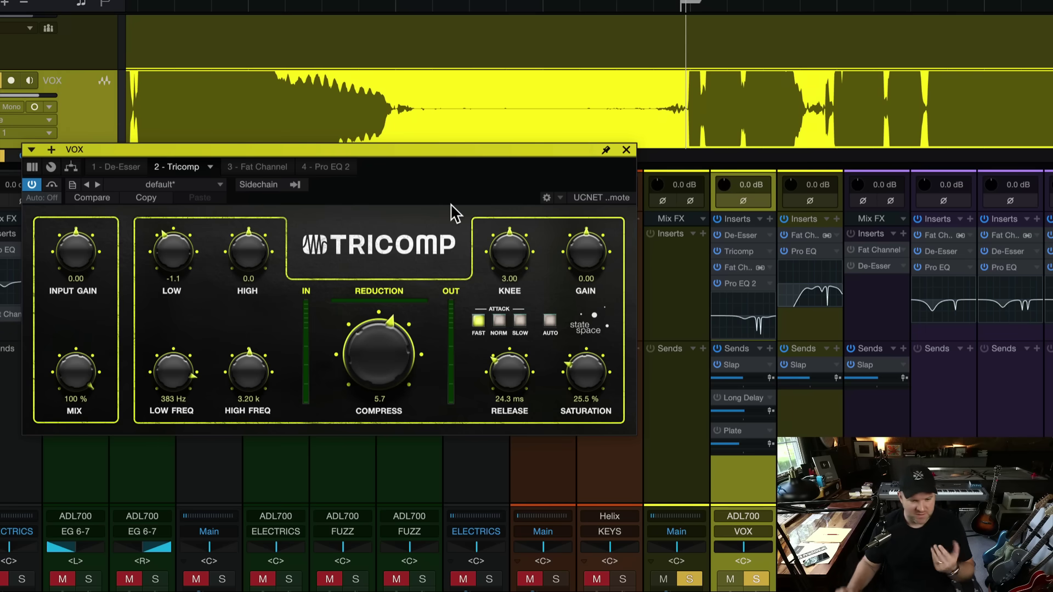
double_click(570, 370)
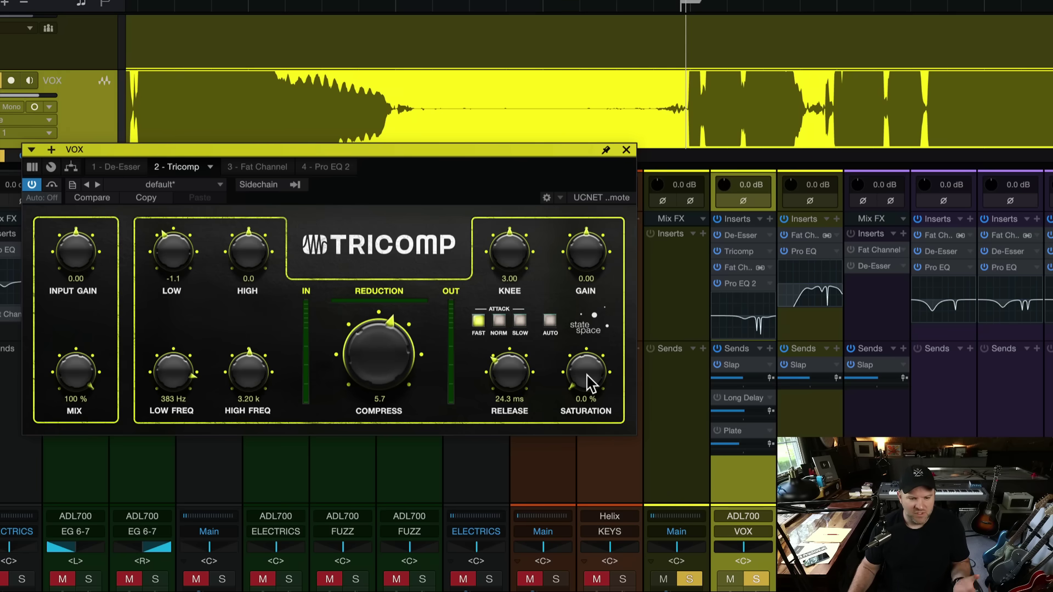
left_click_drag(587, 378, 588, 269)
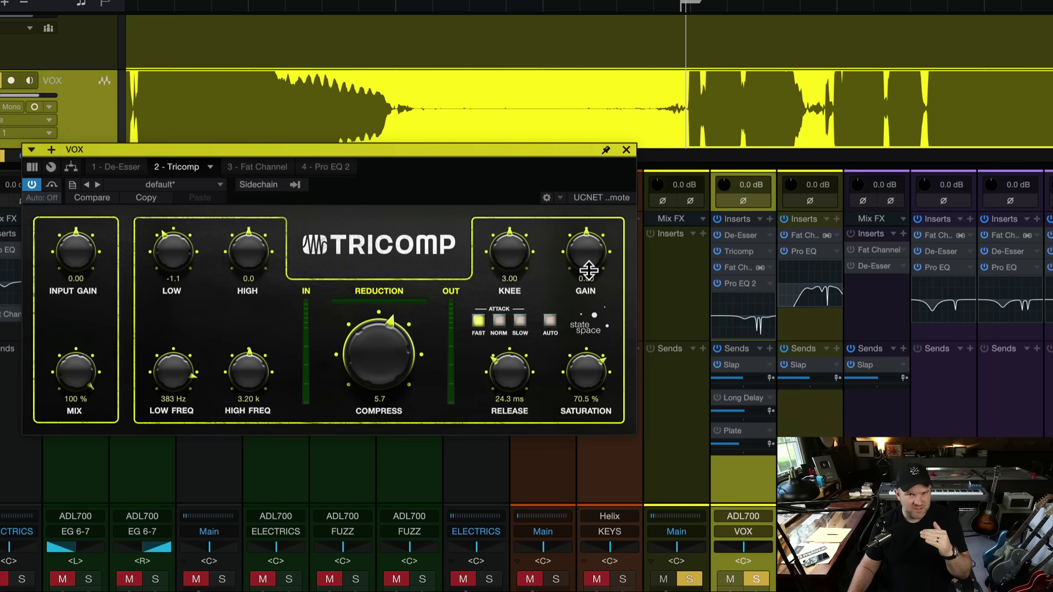
left_click_drag(588, 269, 584, 361)
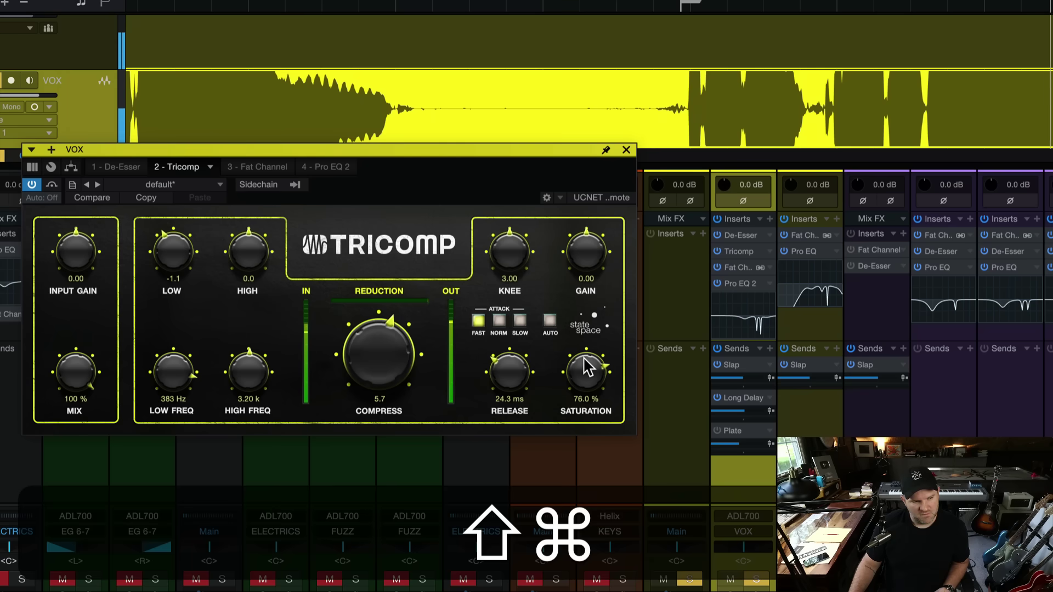
- Clear all solos and settle the vocal saturation at 28.5 % while playing
key("super+shift+s")
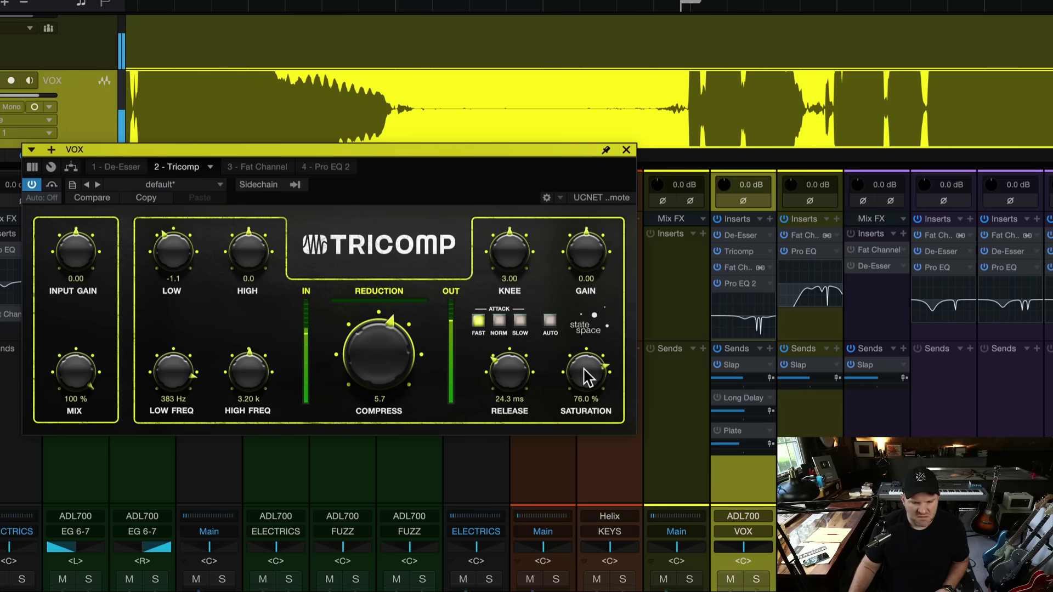
left_click_drag(586, 377, 597, 448)
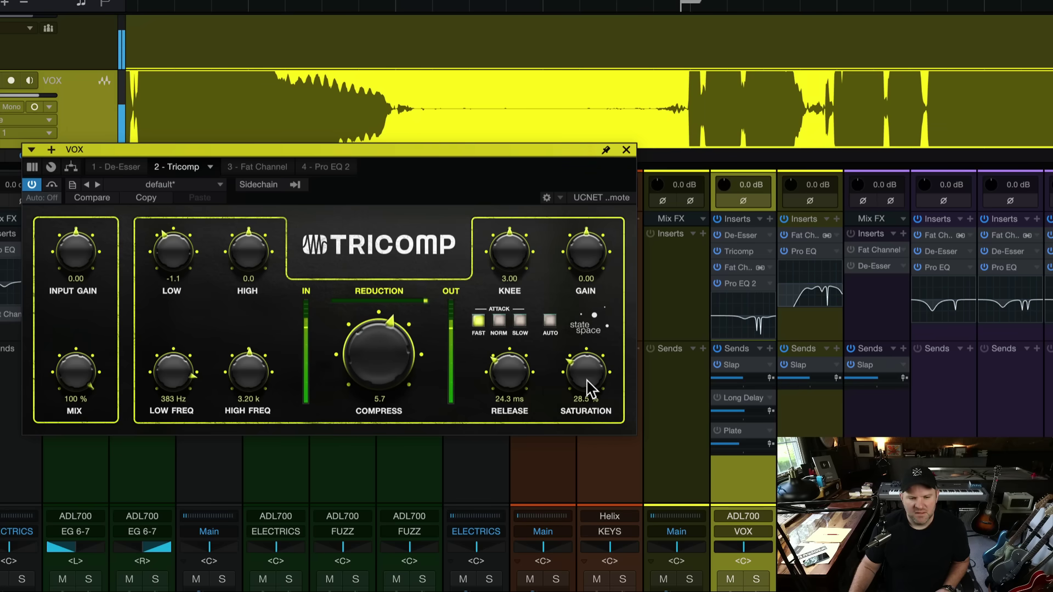
key("ctrl+space")
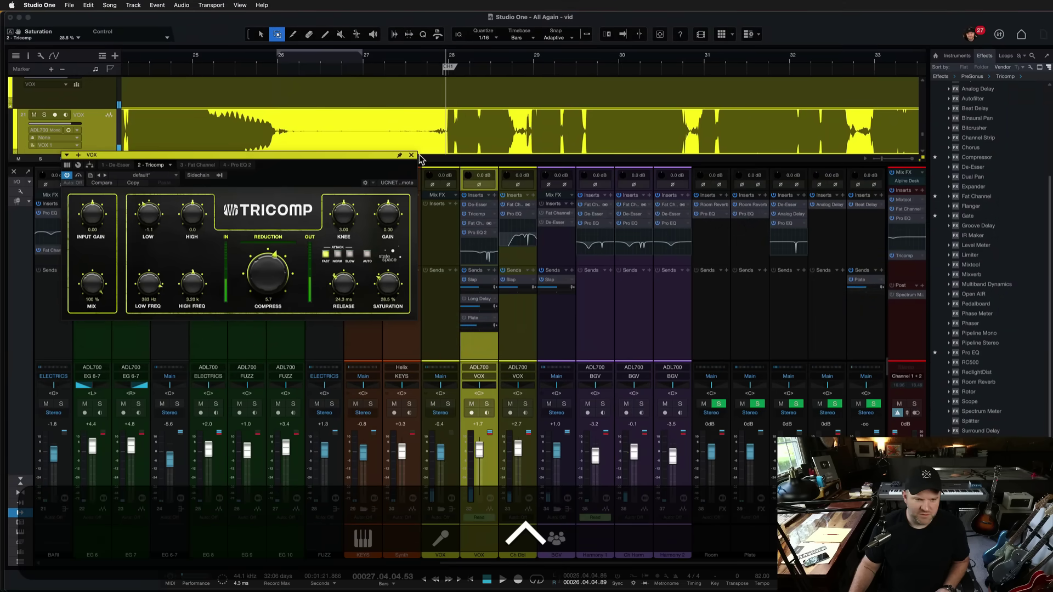
- Close the vocal Tricomp, solo DRUMS, and insert Tricomp on the DRUMS channel
key("super+w")
scroll(324, 333, "left", 10)
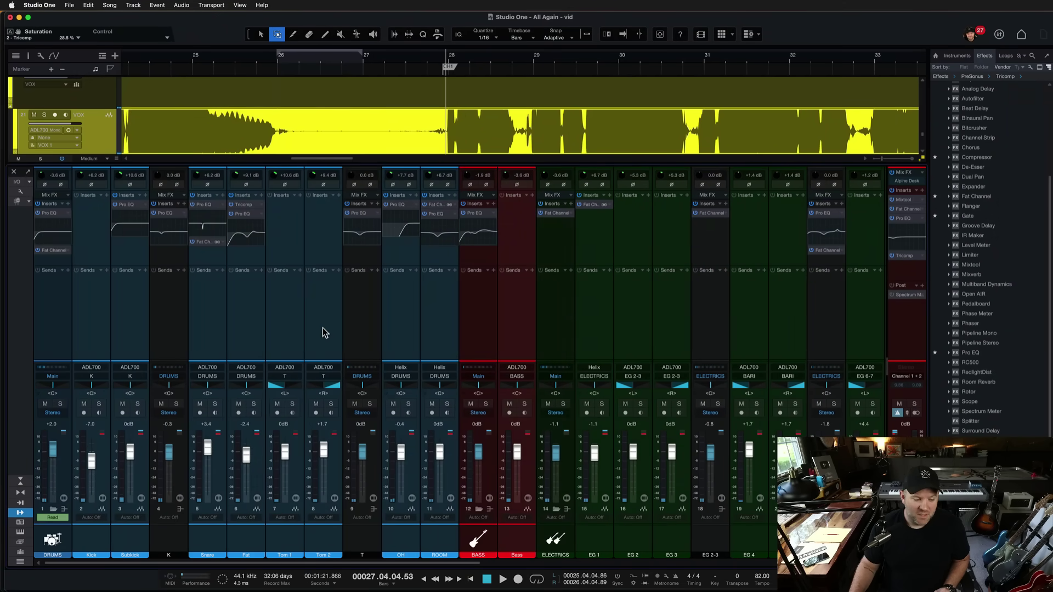
left_click(60, 404)
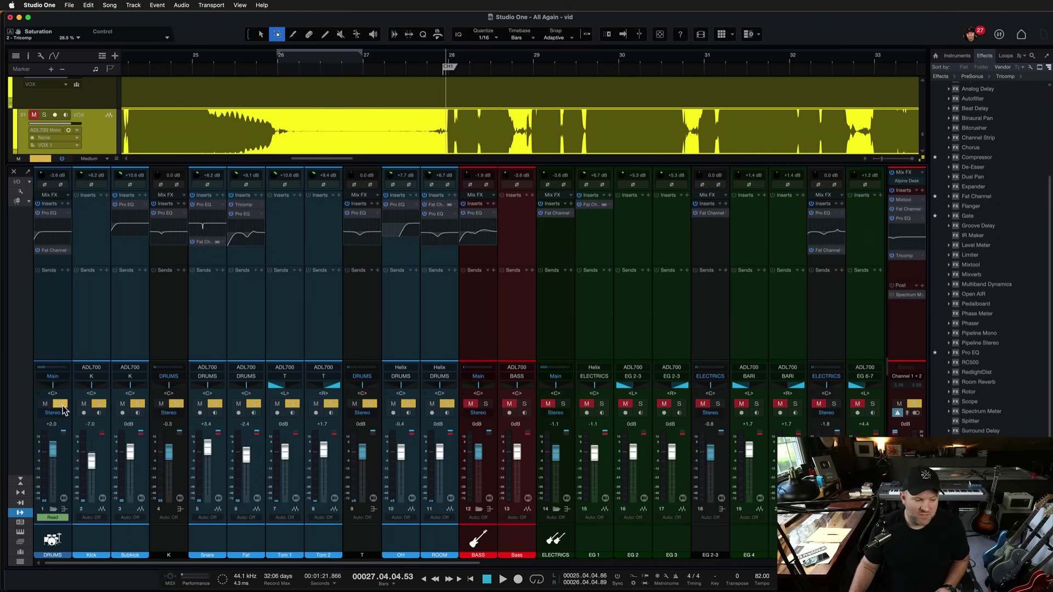
left_click(57, 266)
left_click(66, 202)
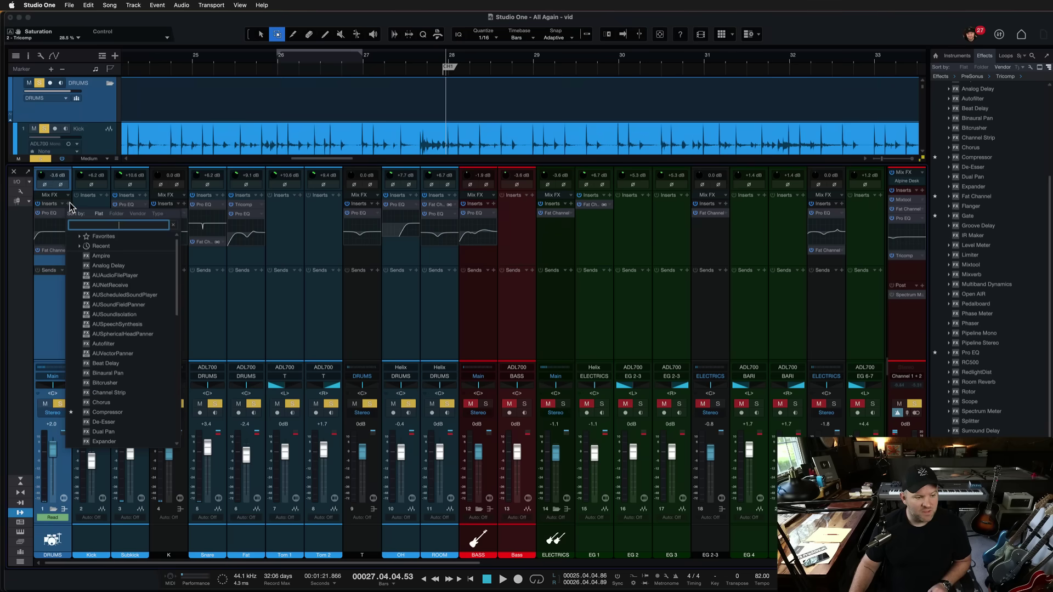
type("tric")
key("Return")
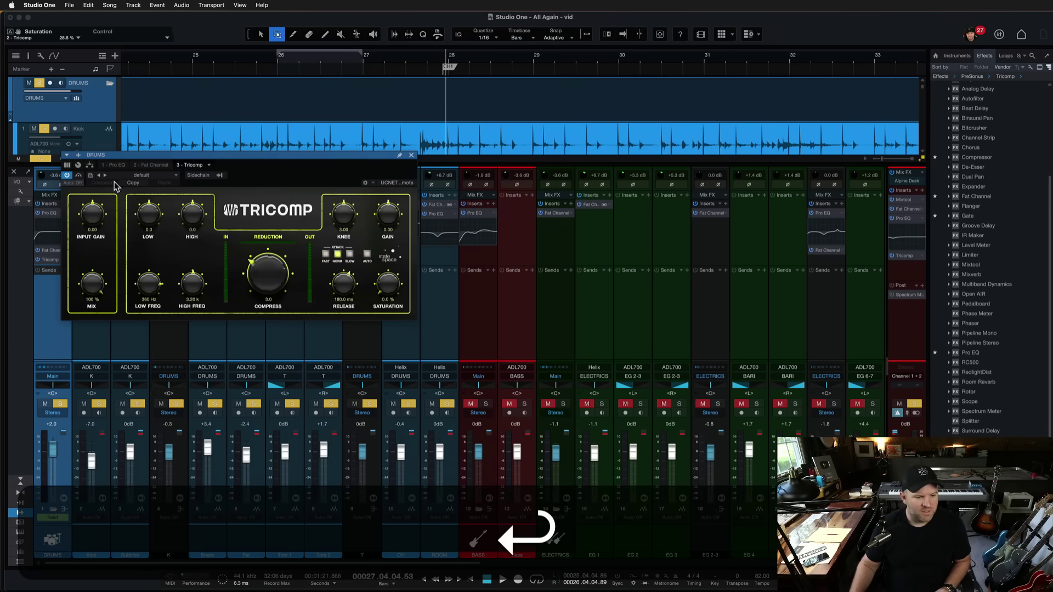
- Set drum Tricomp compression near 8, Low 2.0, add saturation, cut High, High Freq 5.43 k
key("ctrl+space")
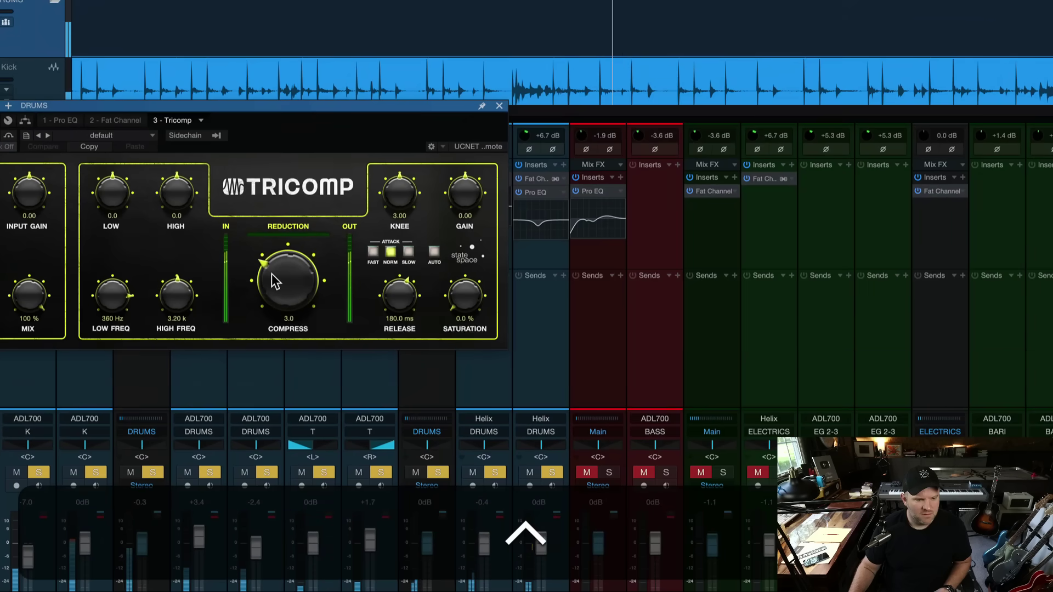
left_click_drag(259, 272, 277, 199)
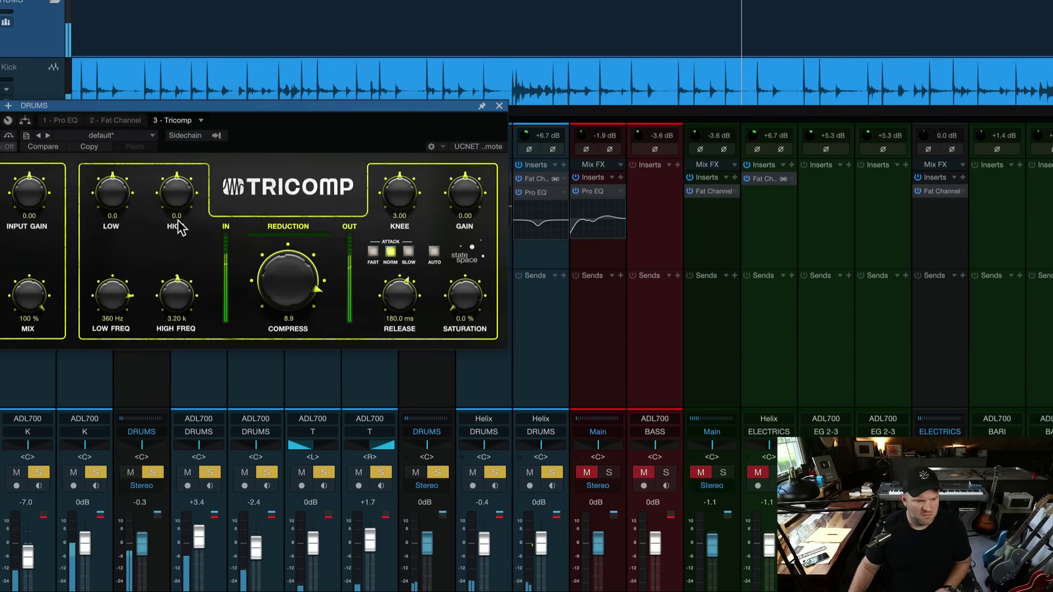
left_click_drag(130, 204, 132, 220)
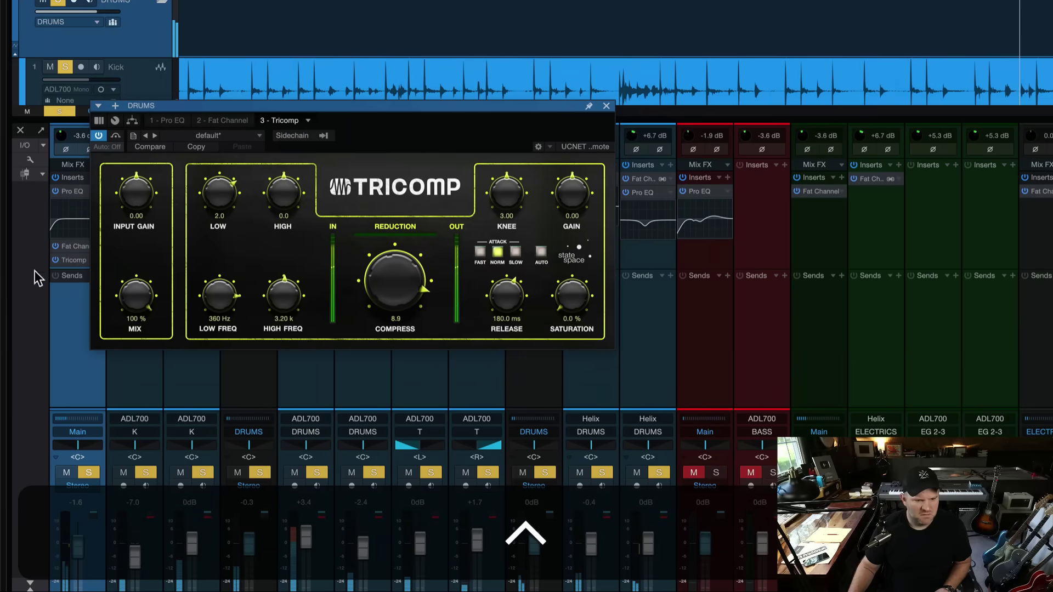
left_click_drag(573, 304, 568, 242)
left_click_drag(299, 195, 291, 224)
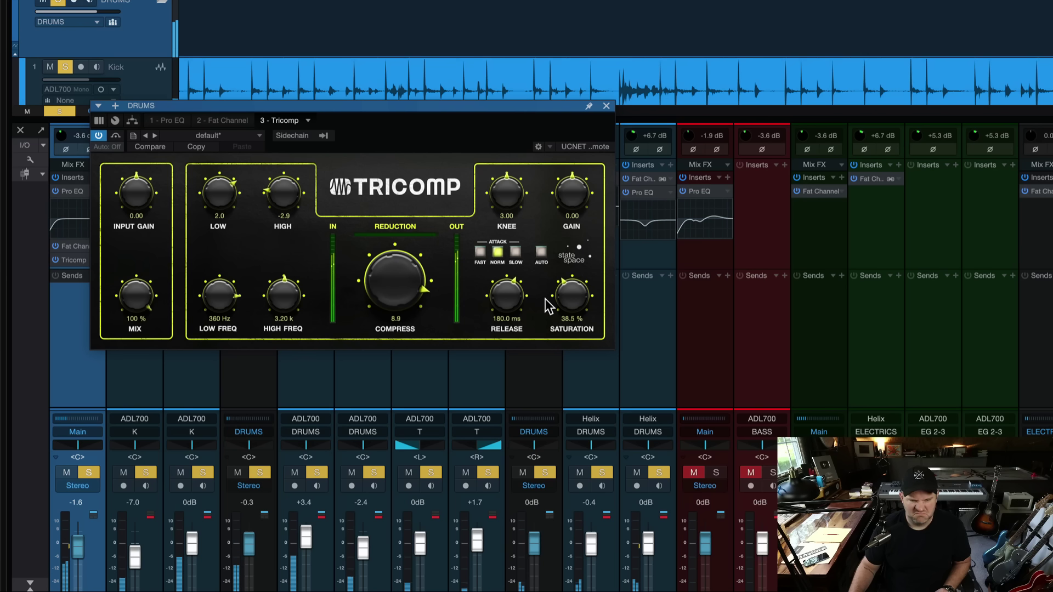
left_click_drag(572, 296, 573, 275)
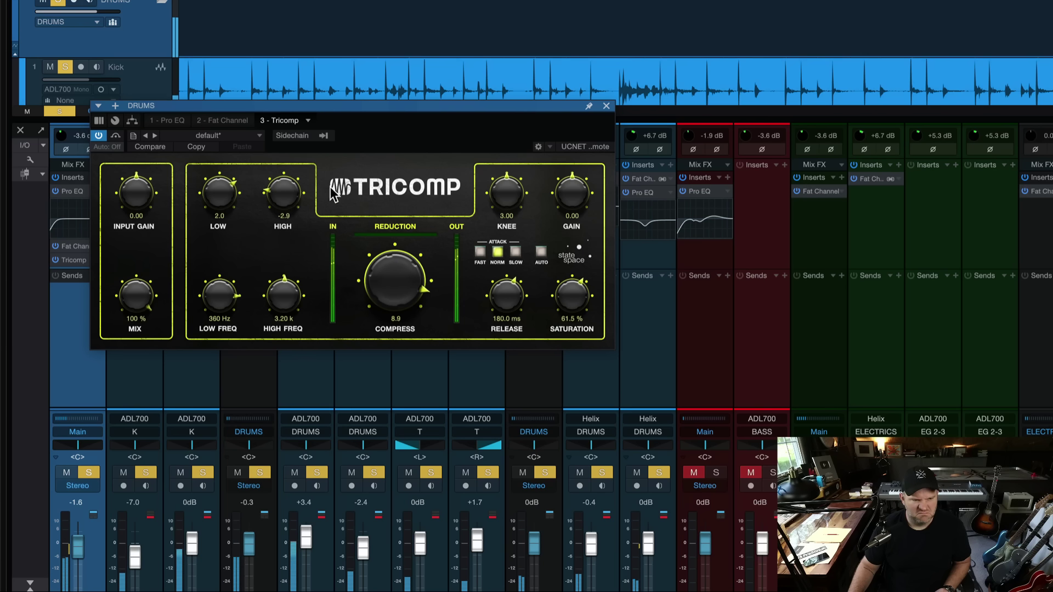
left_click_drag(294, 194, 291, 233)
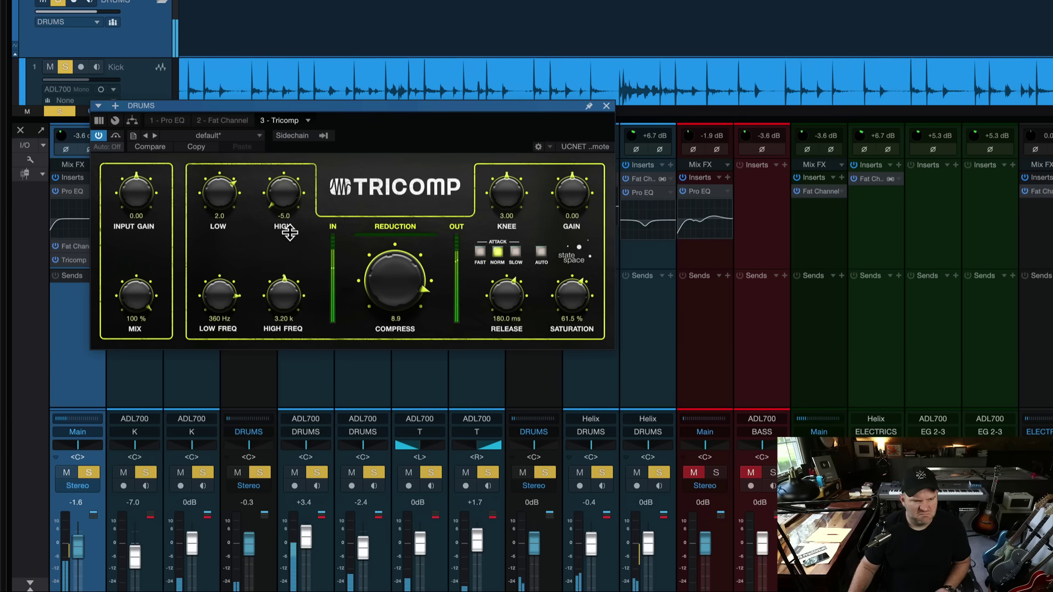
left_click_drag(289, 300, 288, 271)
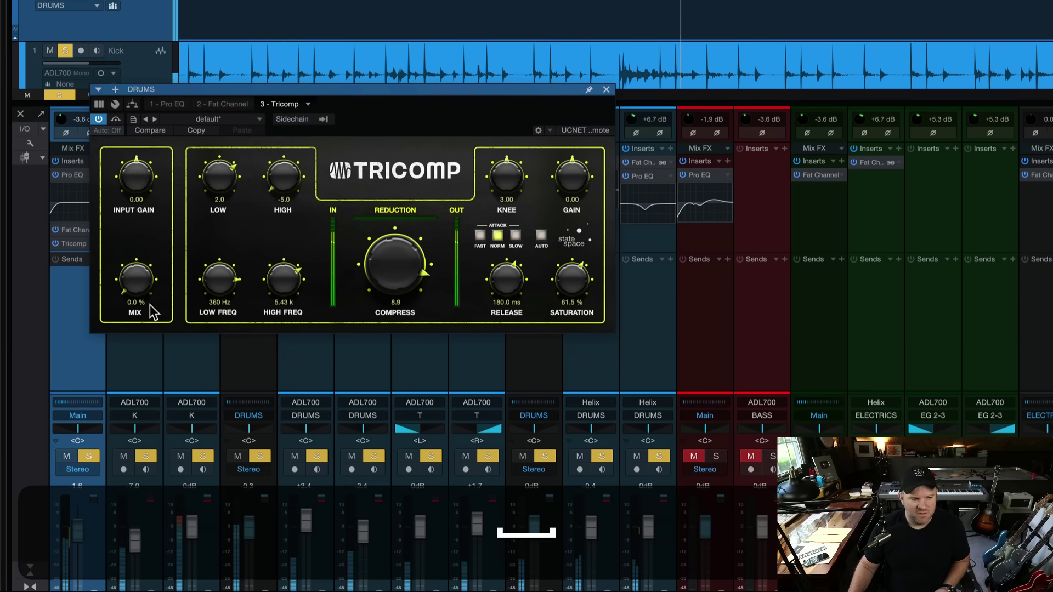
- Compare the drum Tricomp Mix fully dry, then blend processed signal back in
left_click_drag(152, 320, 140, 356)
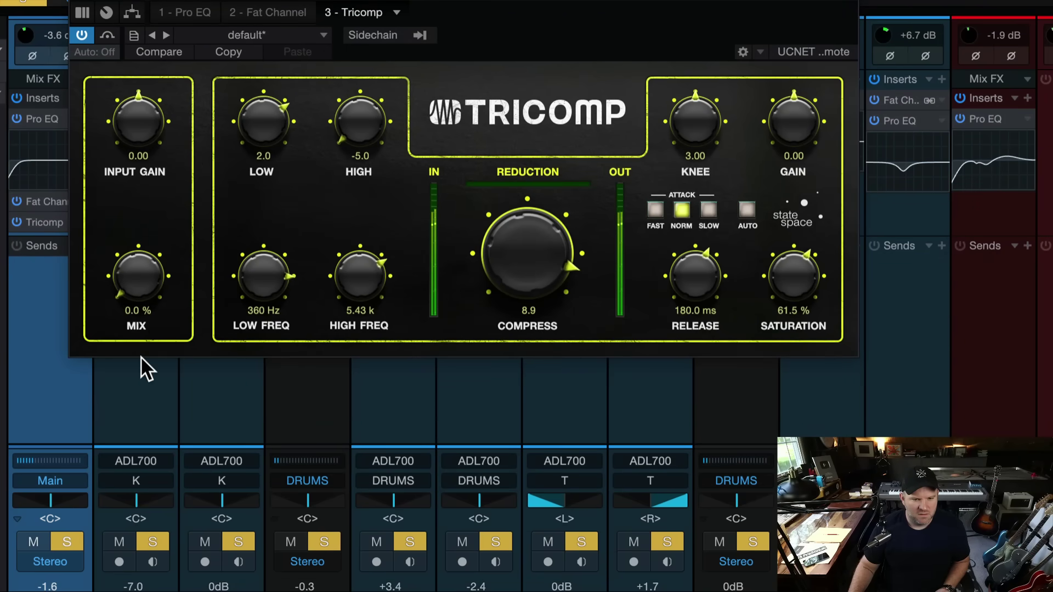
left_click_drag(139, 268, 187, 29)
key("super")
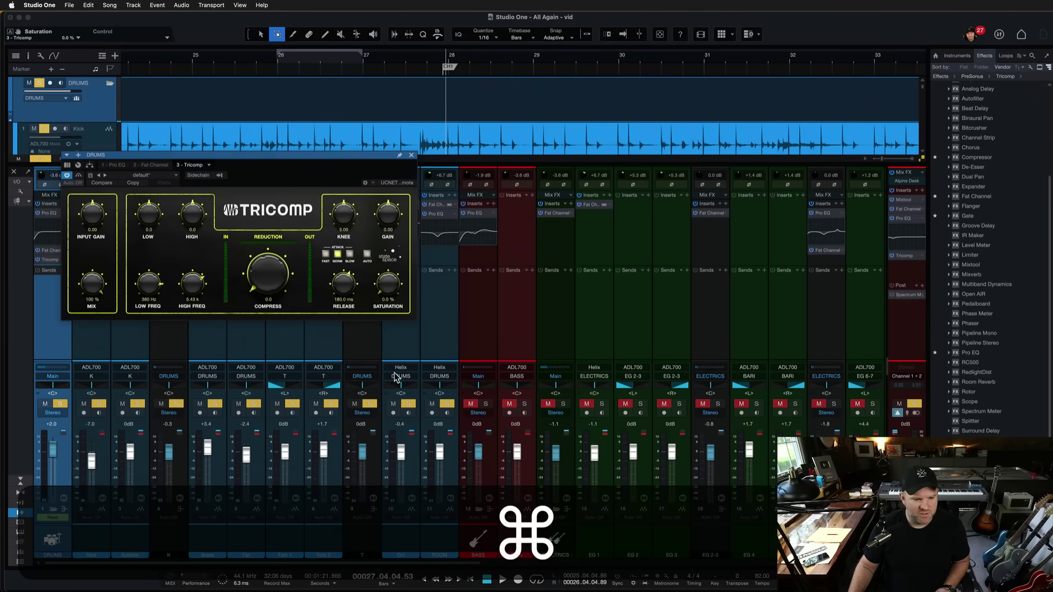
key("space")
- Nudge the drum saturation up, stop playback, and add RedlightDist after Tricomp on DRUMS
mouse_move(388, 291)
left_mouse_down()
mouse_move(374, 193)
mouse_move(377, 274)
mouse_move(399, 289)
left_mouse_up()
key("space")
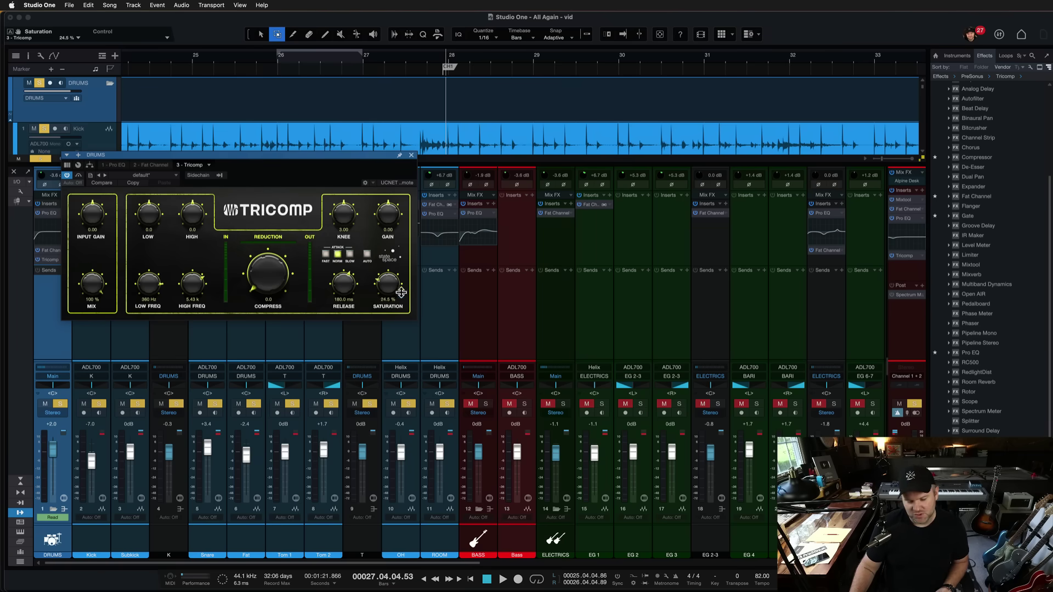
left_click_drag(971, 377, 66, 329)
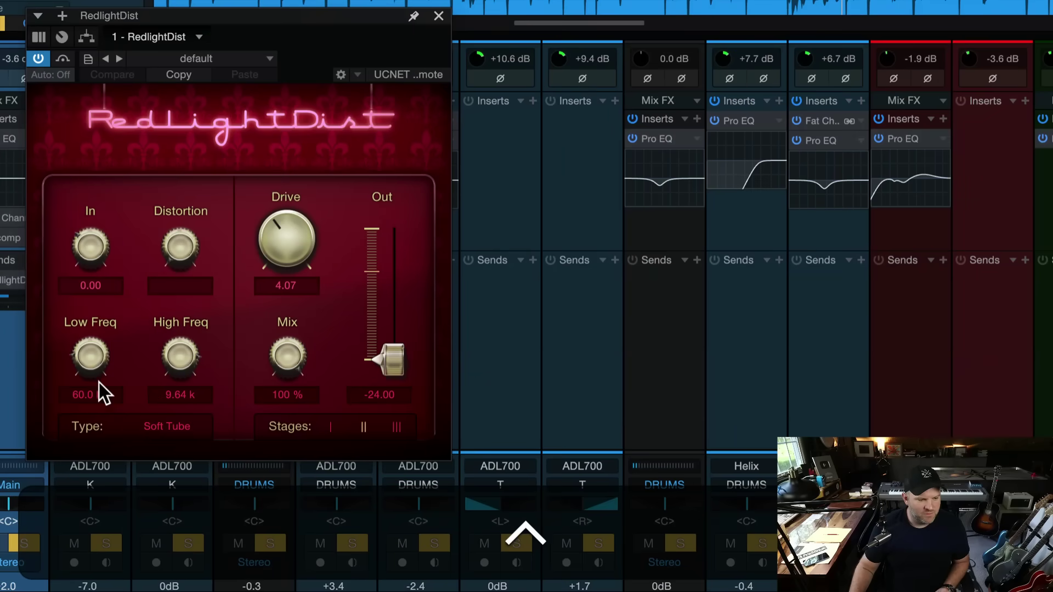
- Set the RedlightDist distortion type to Hard Tube and close its editor
left_click(170, 426)
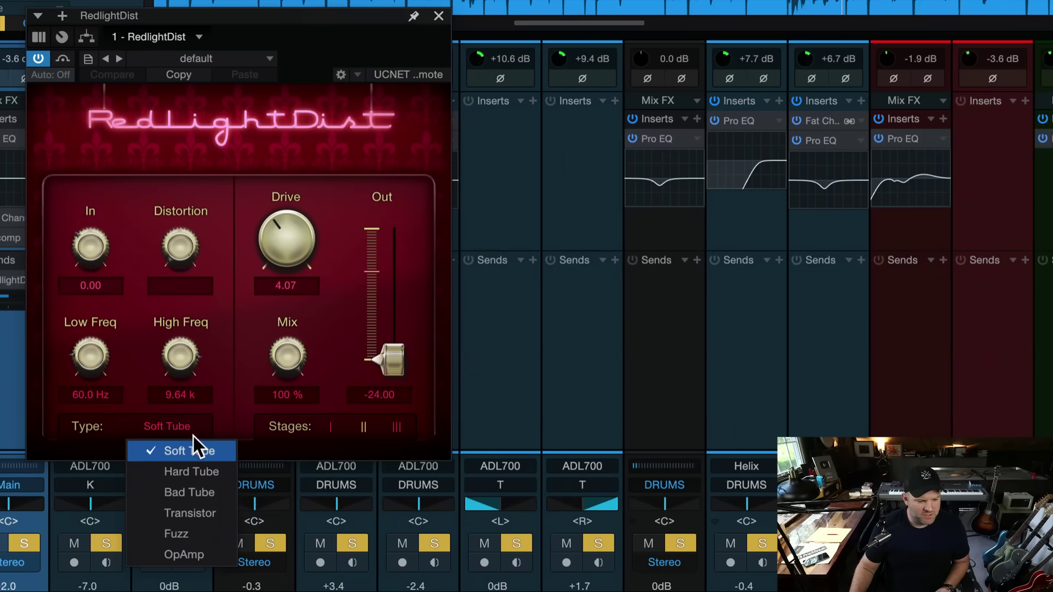
left_click(236, 397)
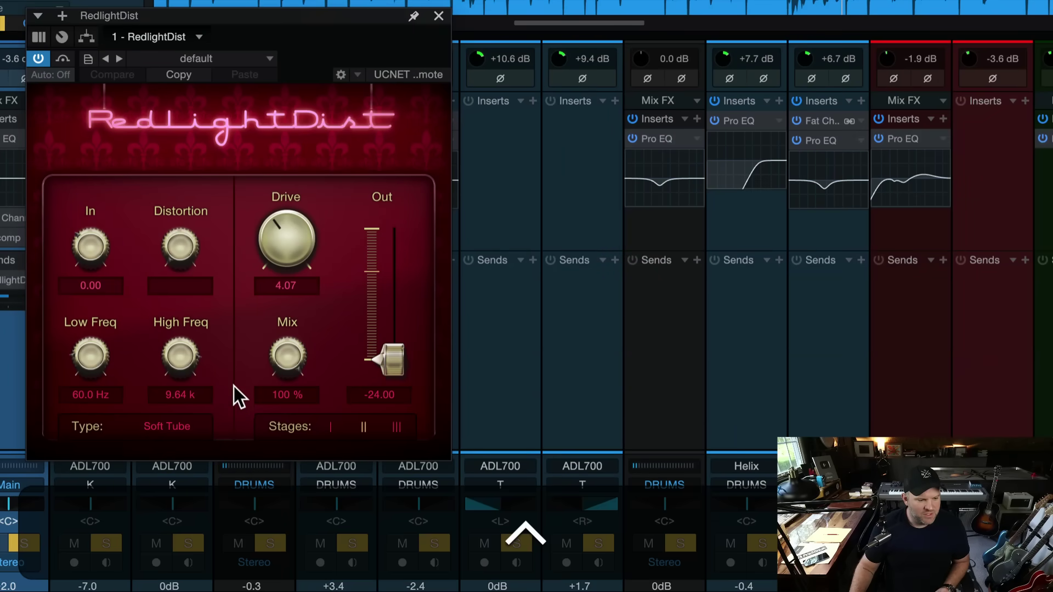
left_click(186, 420)
left_click(196, 472)
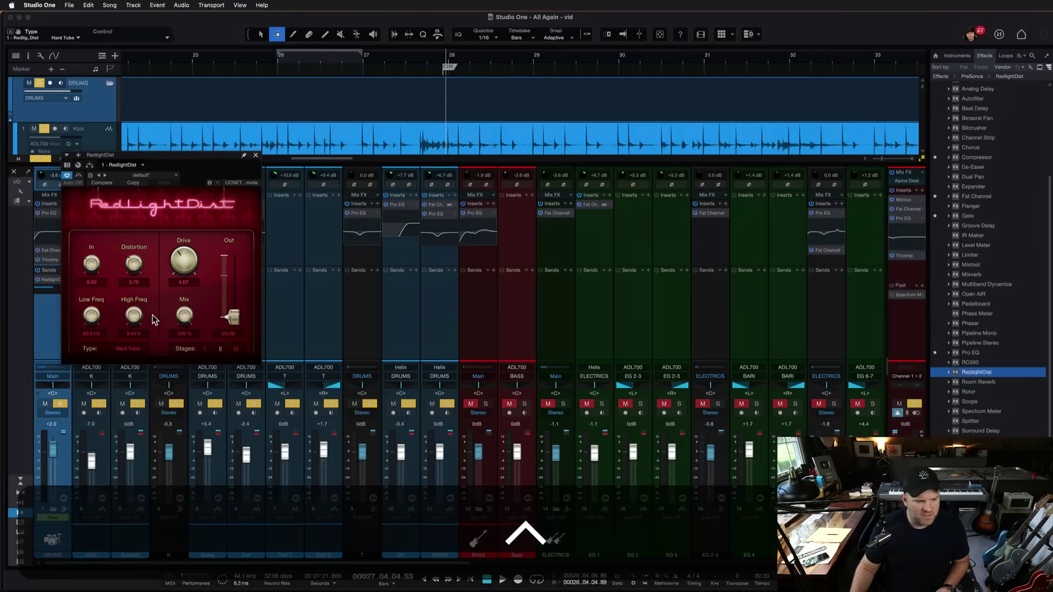
left_click(255, 156)
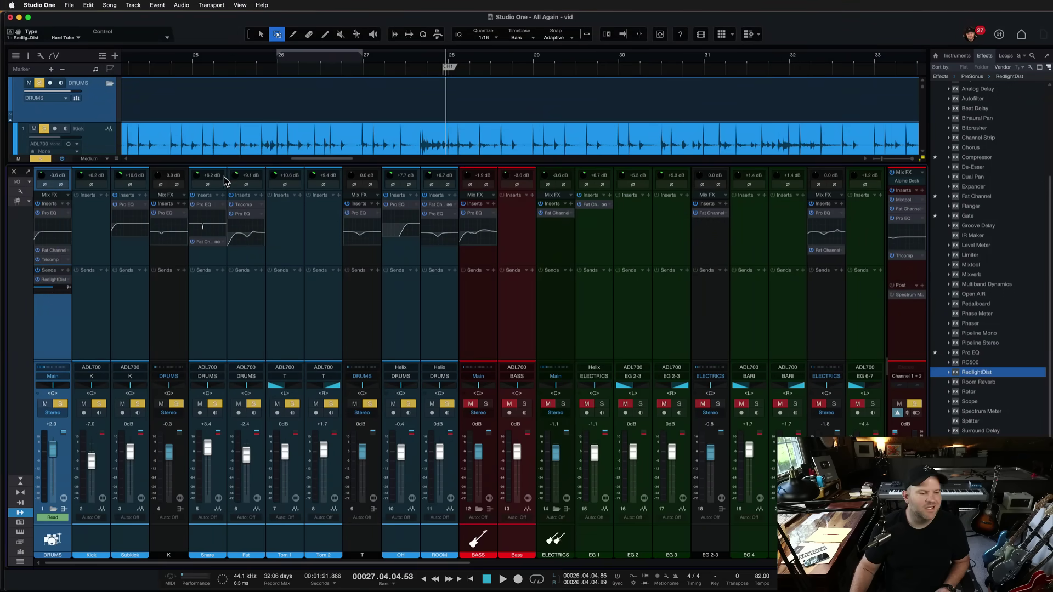
- Remove the RedlightDist send from the DRUMS channel
right_click(70, 281)
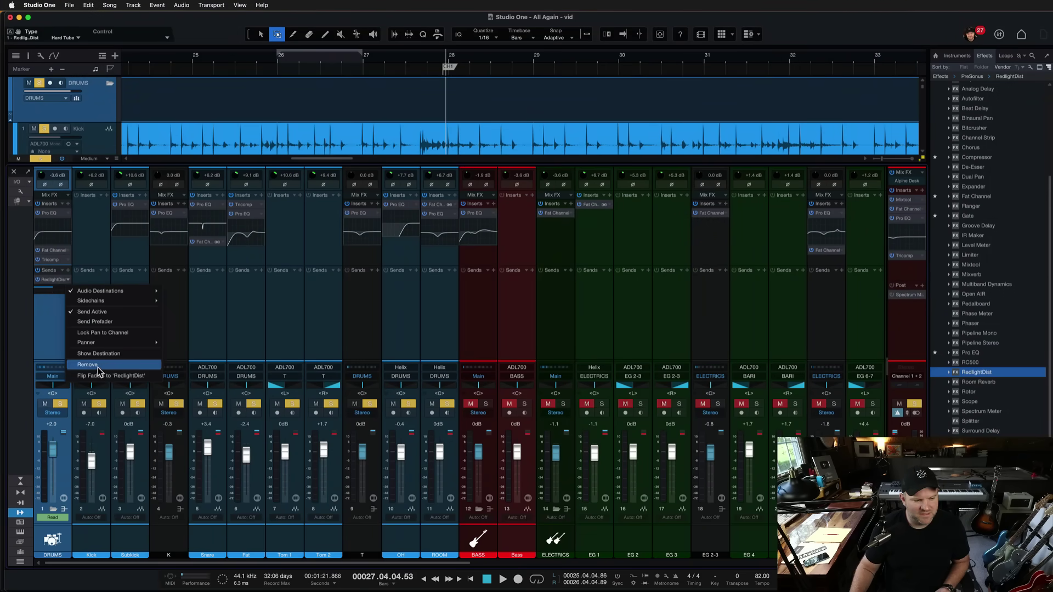
left_click(88, 376)
right_click(74, 276)
left_click(164, 348)
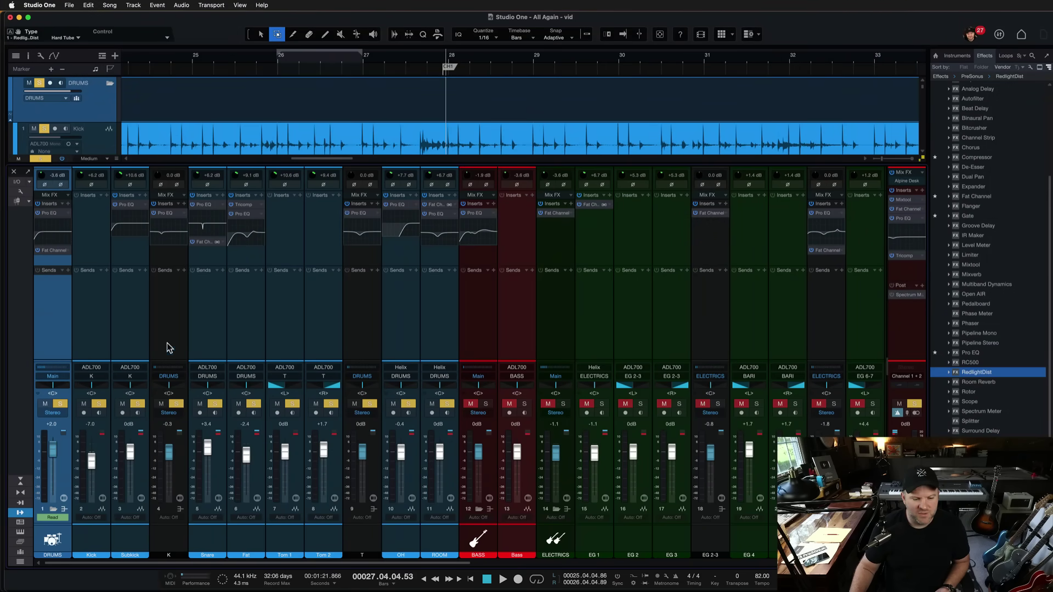
- Delete the RedlightDist FX channel from the mixer and reselect DRUMS
scroll(280, 341, "right", 10)
scroll(279, 341, "right", 2)
left_click(849, 301)
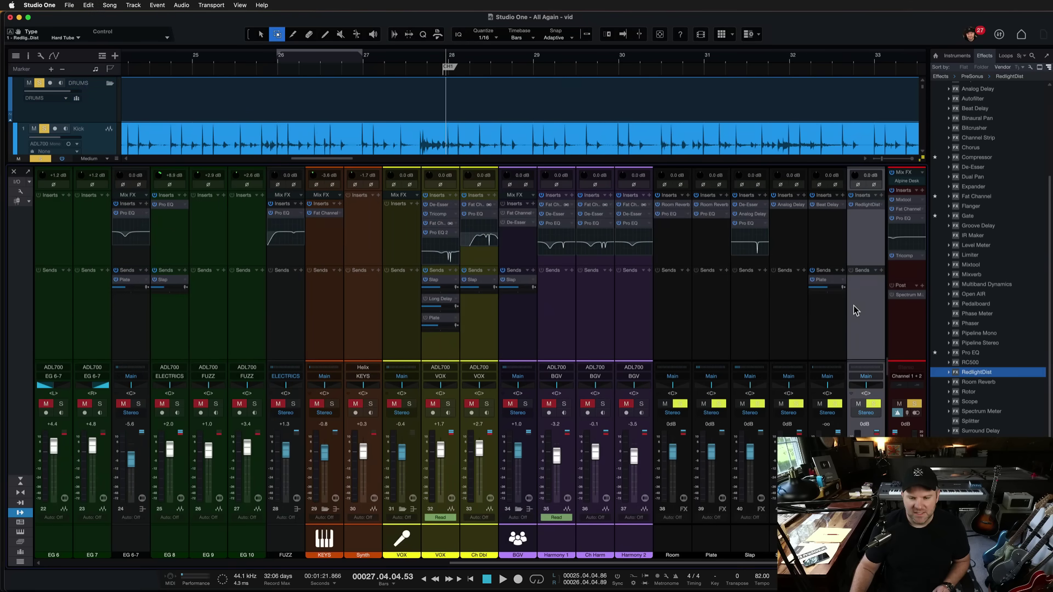
right_click(859, 313)
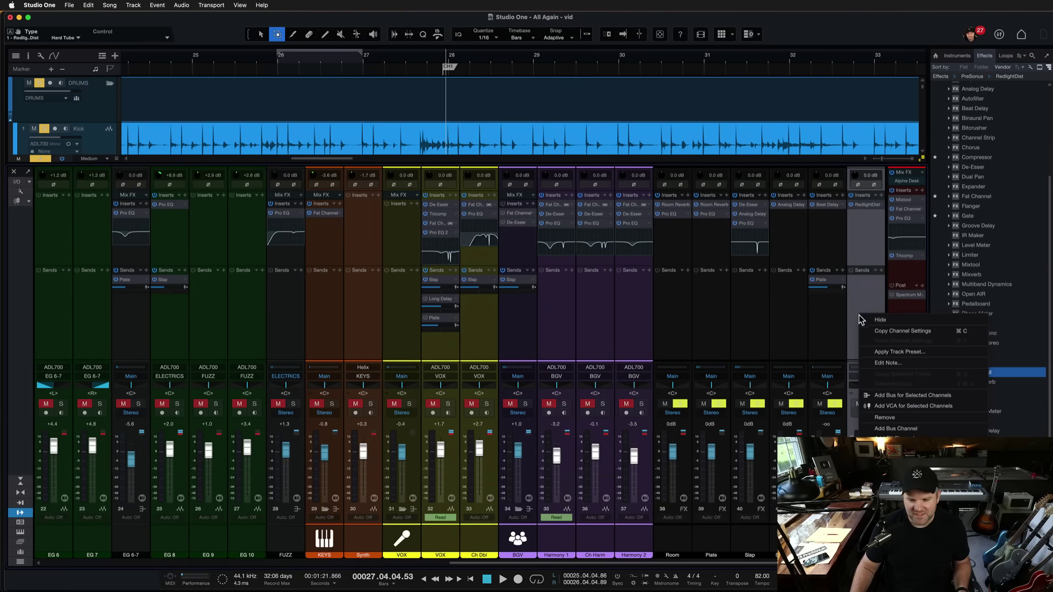
left_click(895, 428)
left_click(774, 343)
scroll(774, 343, "left", 10)
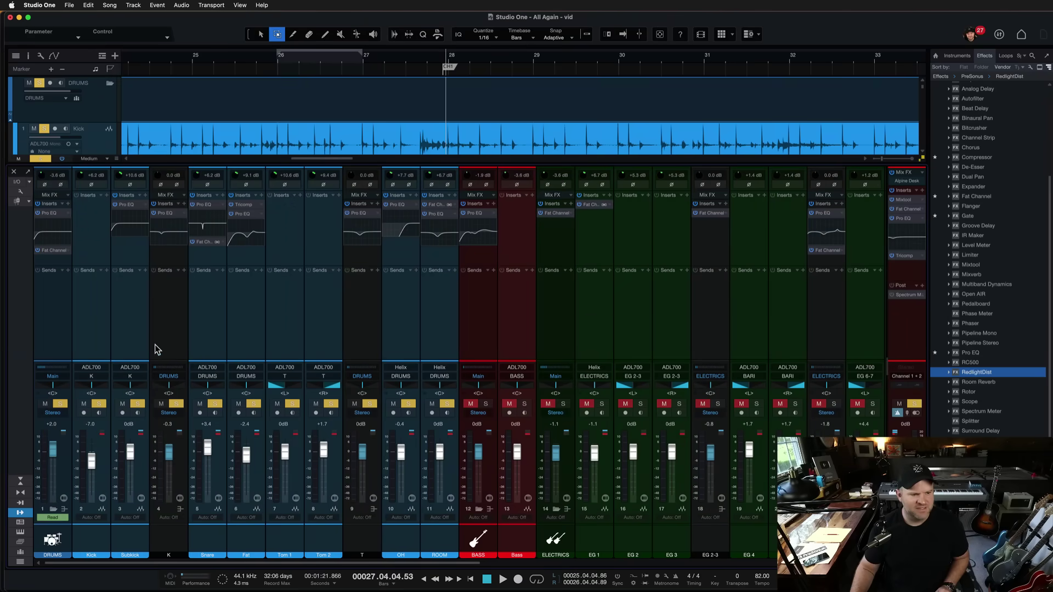
left_click(93, 325)
left_click(56, 314)
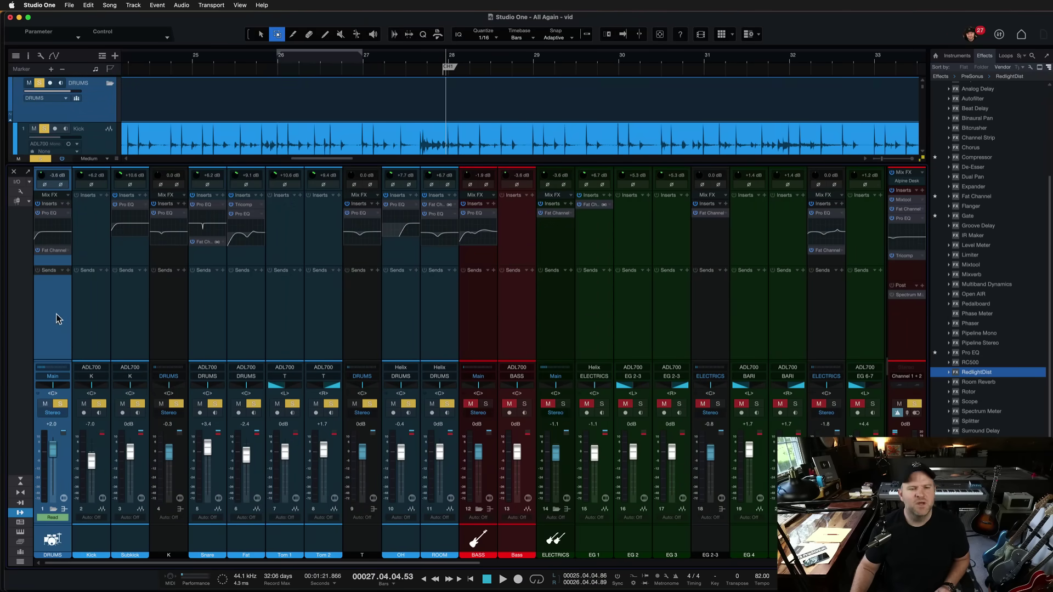
- Save the All Again song and close it
key("super+s")
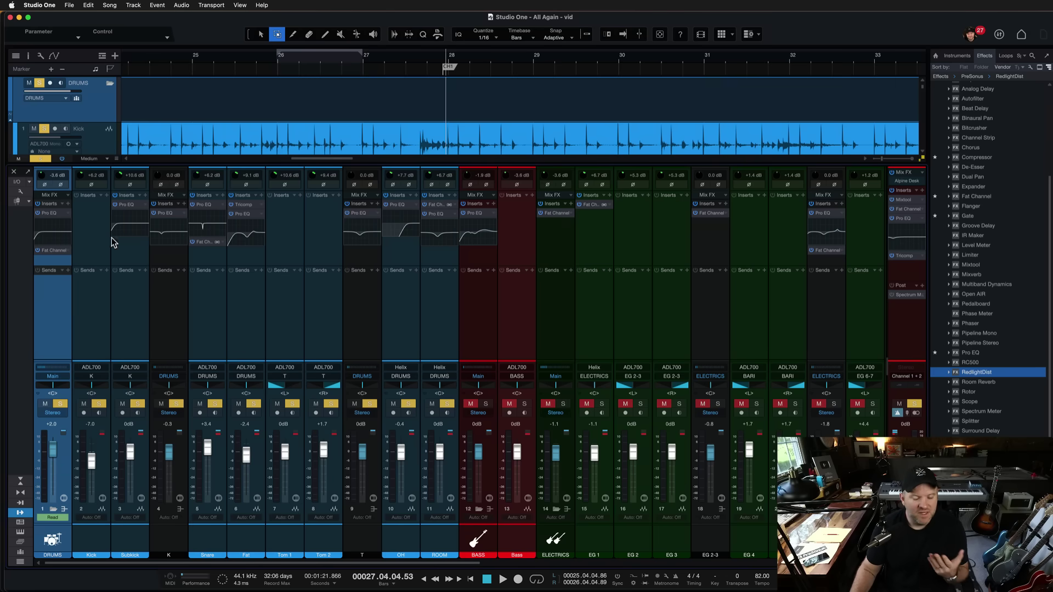
scroll(567, 308, "right", 10)
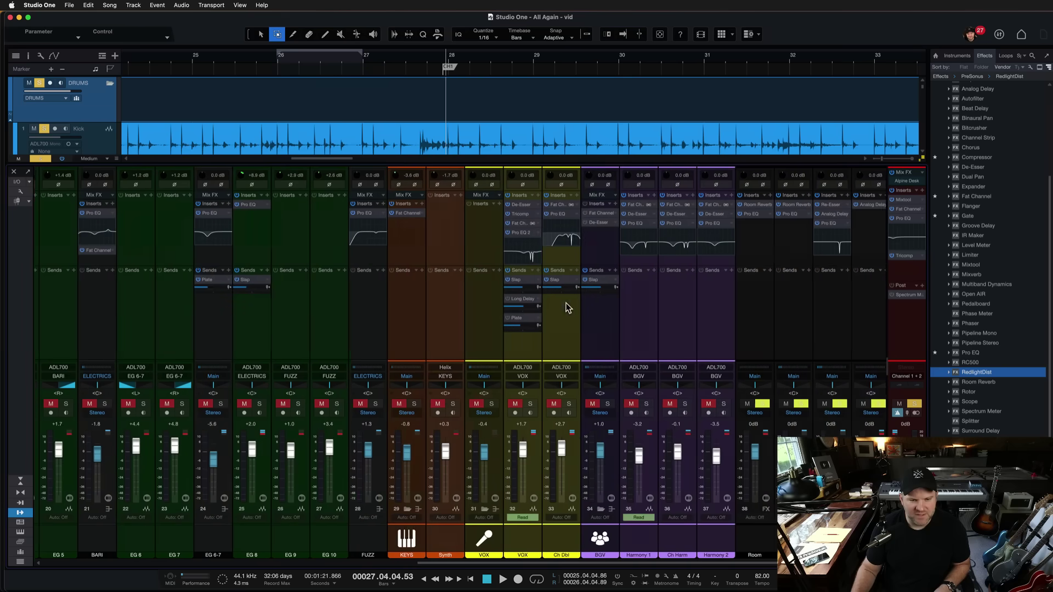
key("super+s")
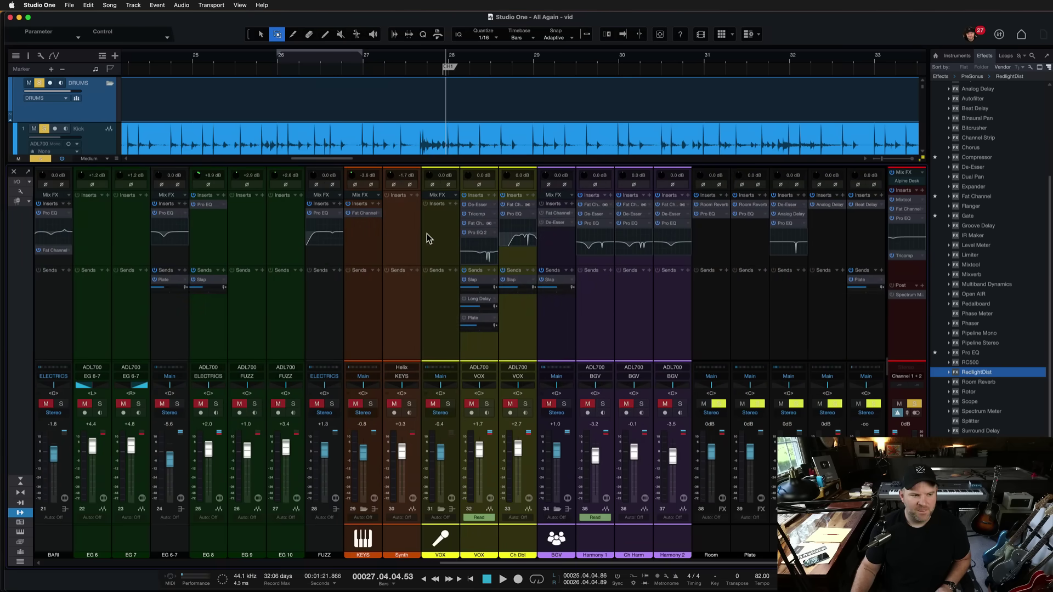
key("super+w")
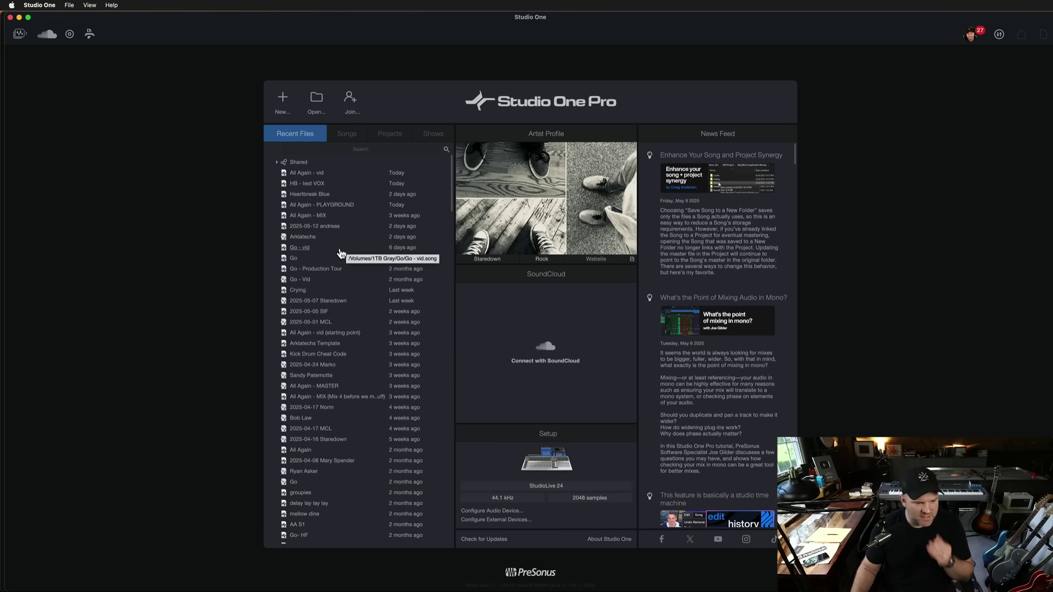
- Open Heartbreak Blue, solo the tap track, and play it briefly from bar 13
double_click(321, 197)
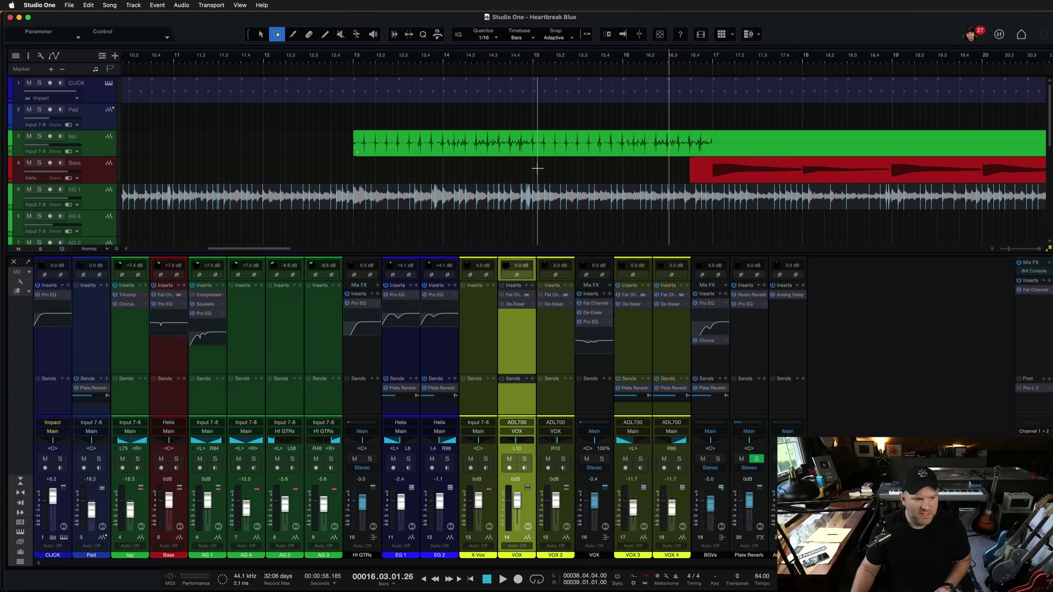
left_click(100, 148)
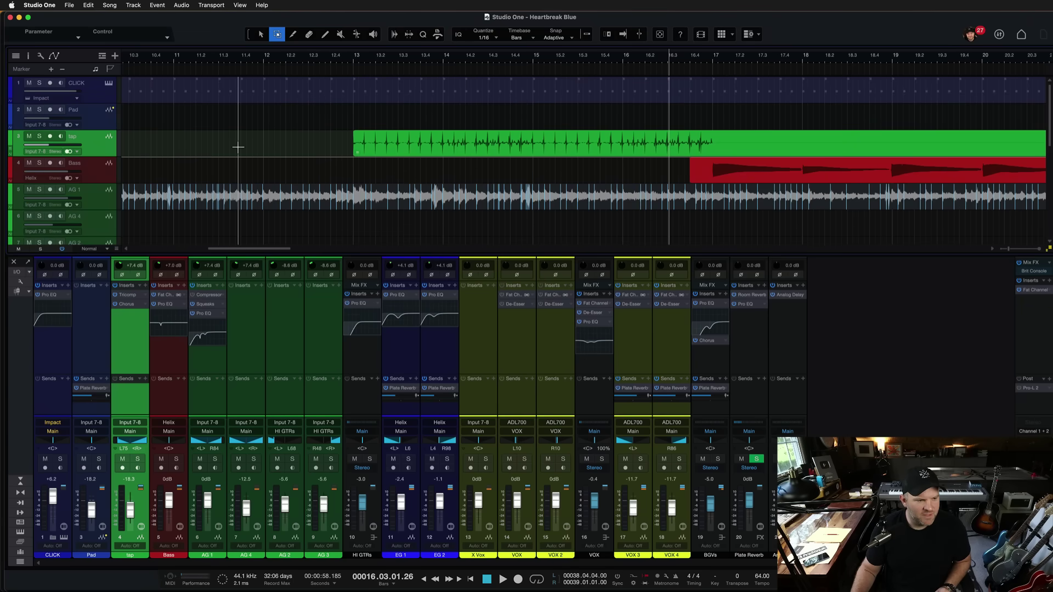
scroll(311, 148, "up", 2)
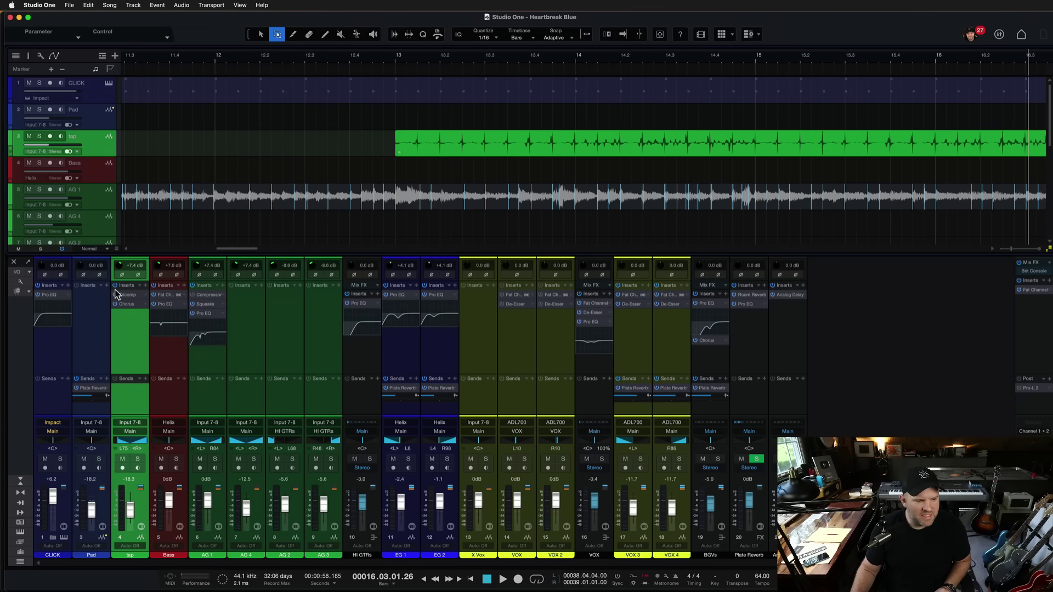
left_click(397, 63)
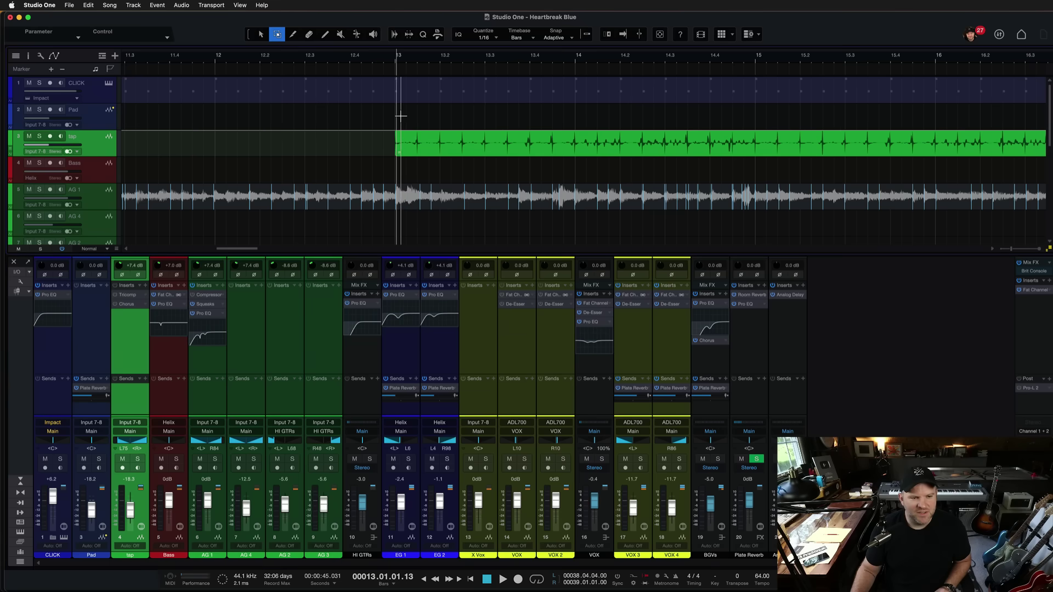
scroll(401, 116, "up", 3)
key("s")
key("space")
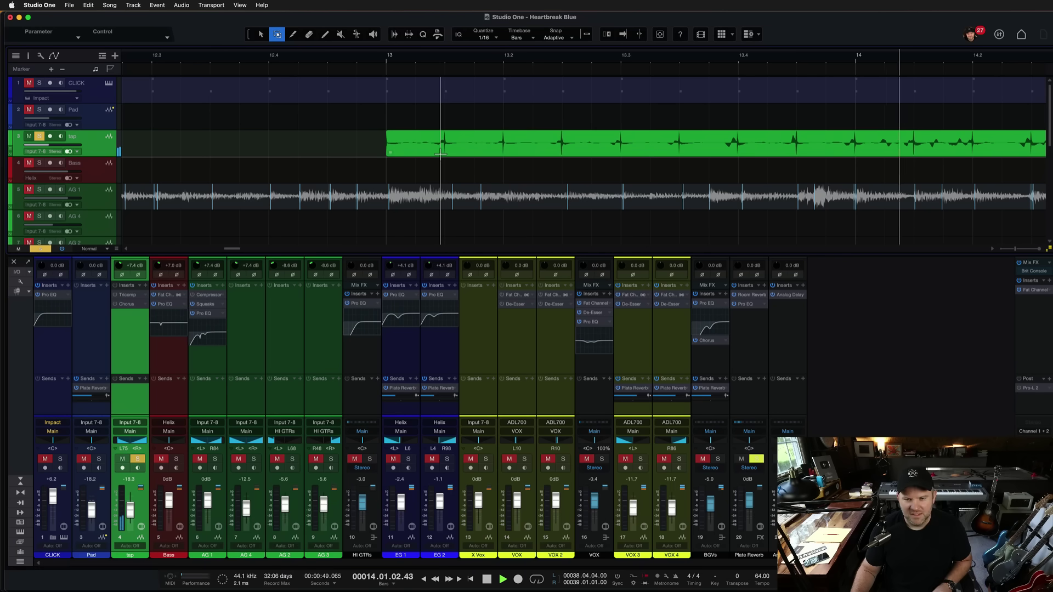
key("space")
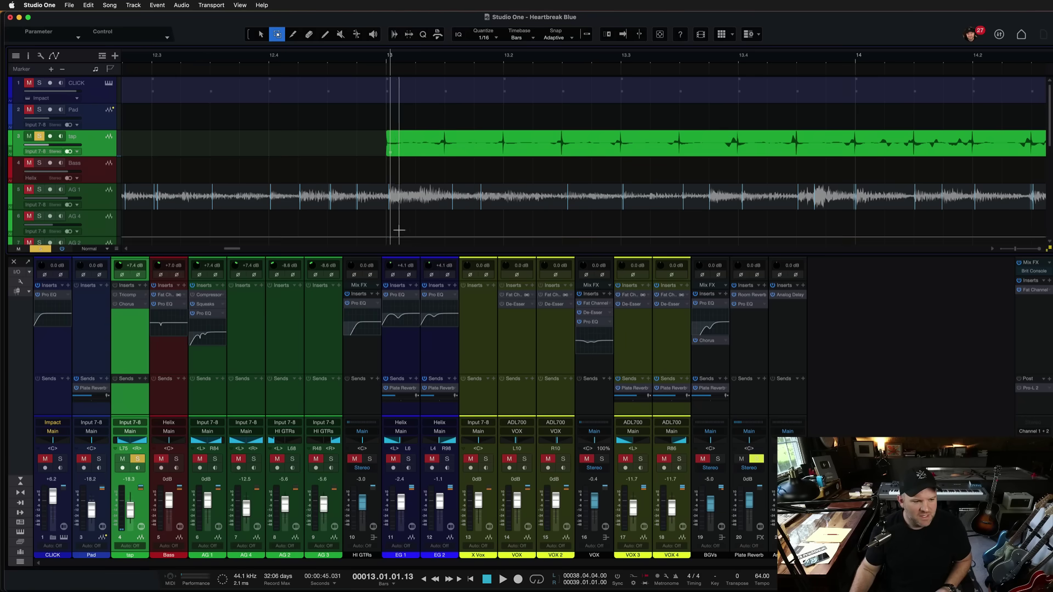
- Audition Tricomp on the tap track from bar 13, then switch its Chorus mode to Doubler
left_click(126, 296)
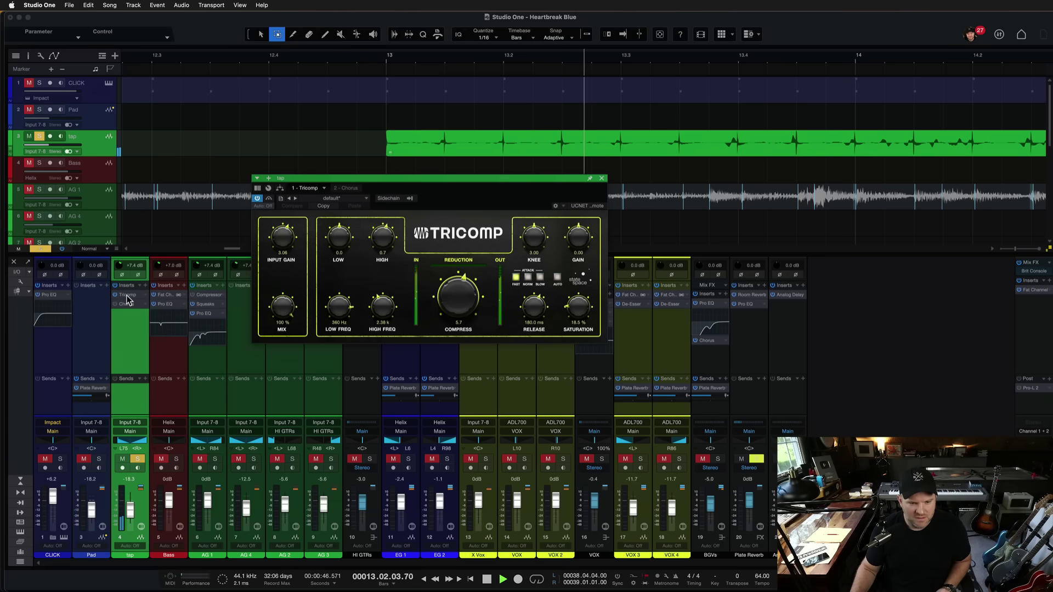
key("space")
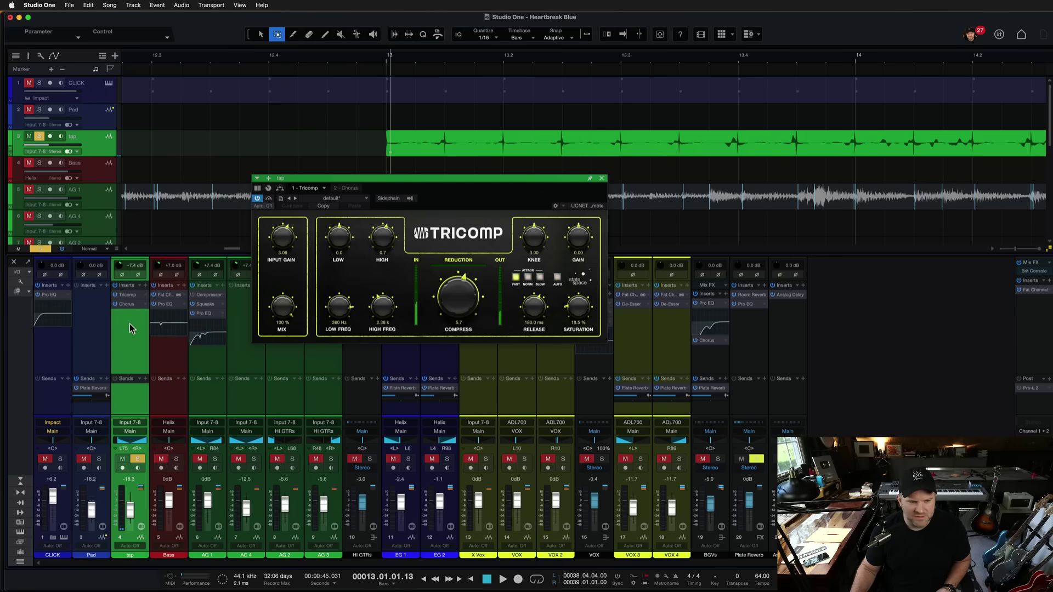
key("space")
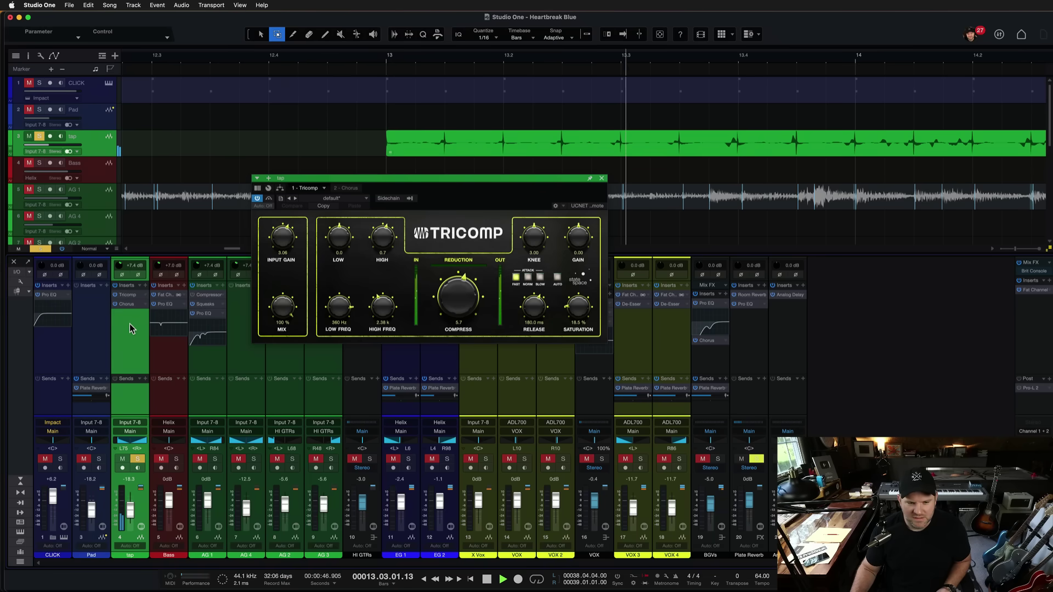
left_click(347, 187)
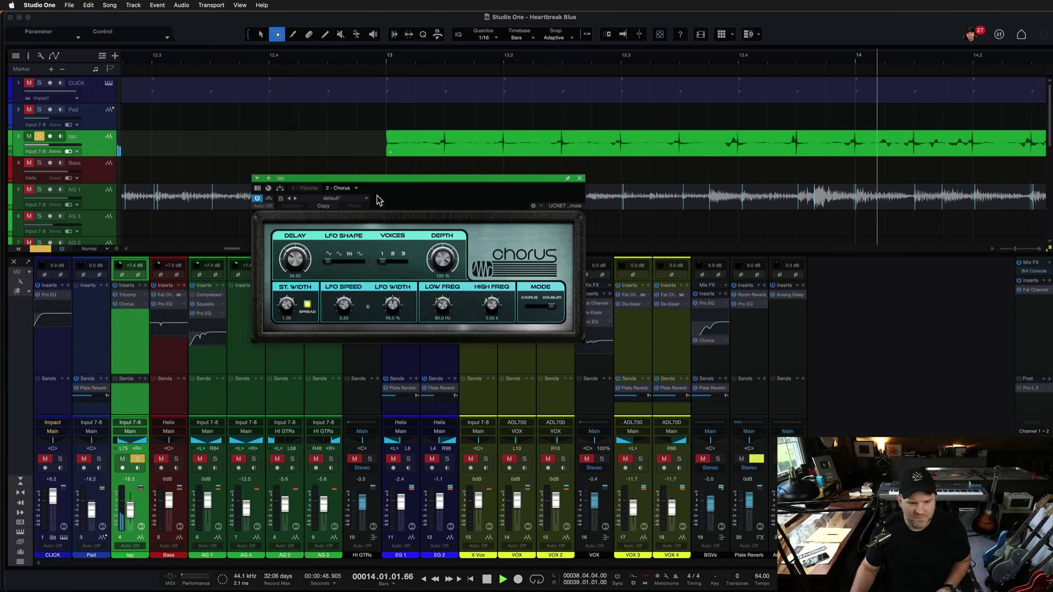
left_click_drag(531, 302, 549, 306)
key("space")
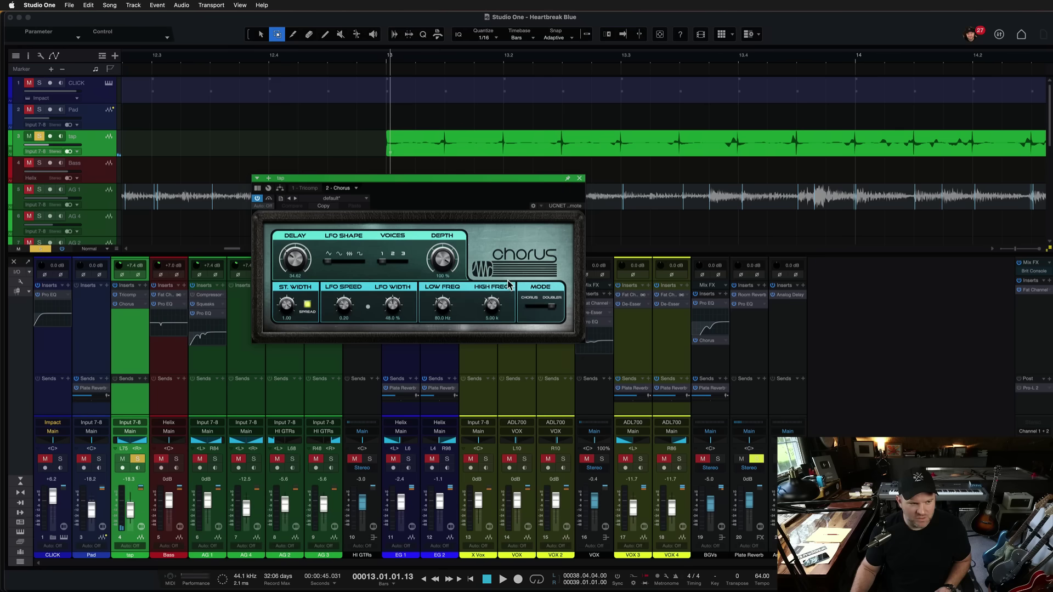
- Clear all solos, play the full mix, then close Heartbreak Blue without saving
key("shift+super+s")
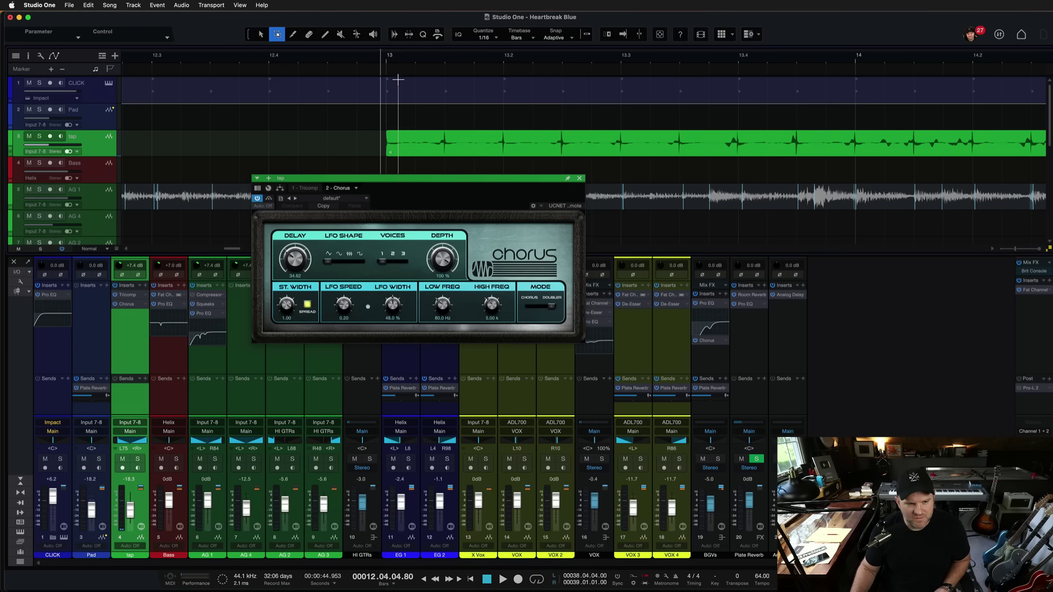
key("space")
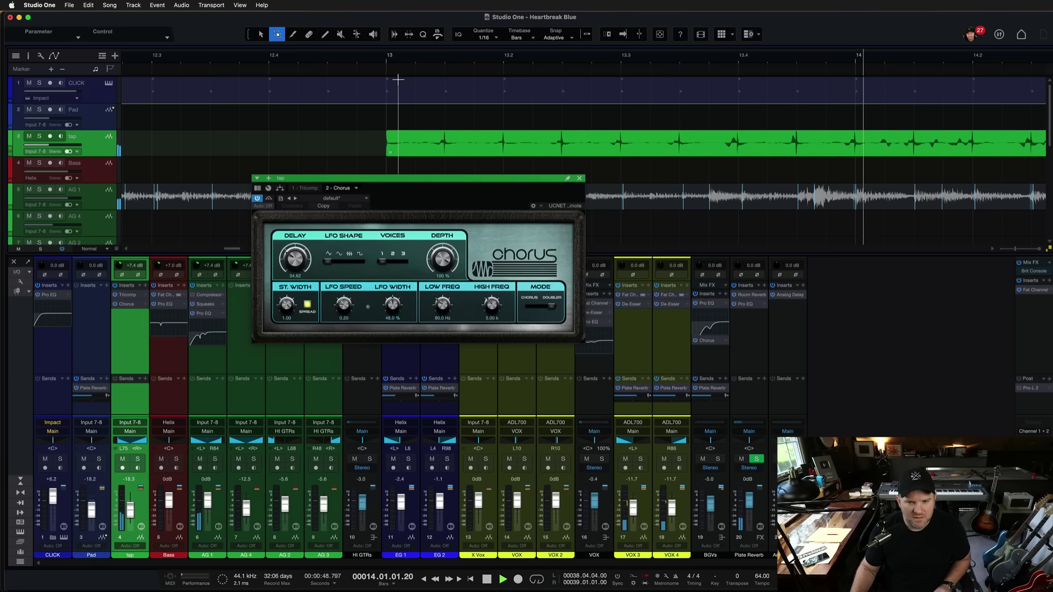
key("space")
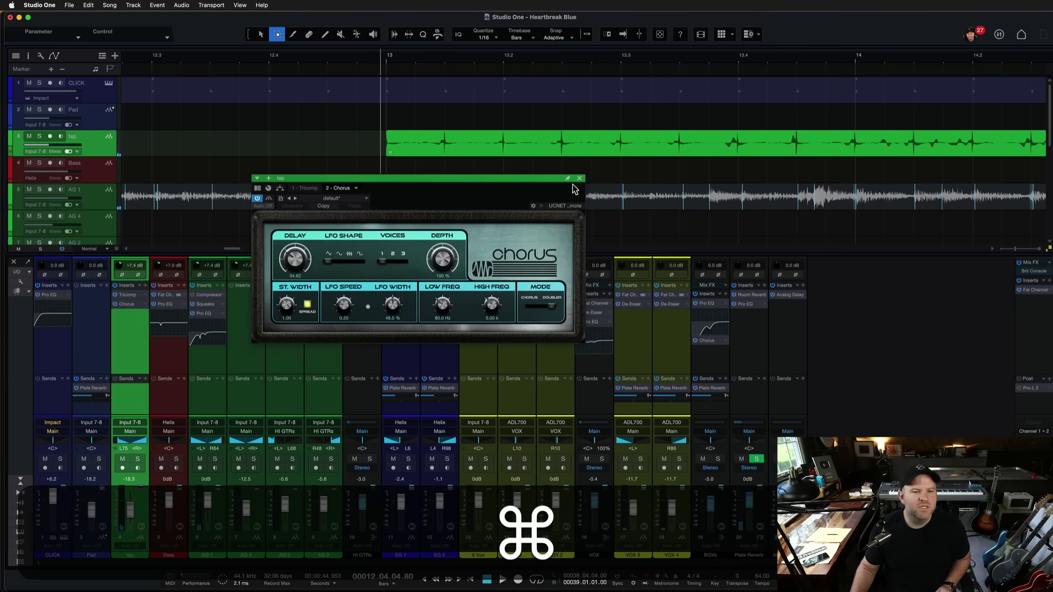
key("super+w")
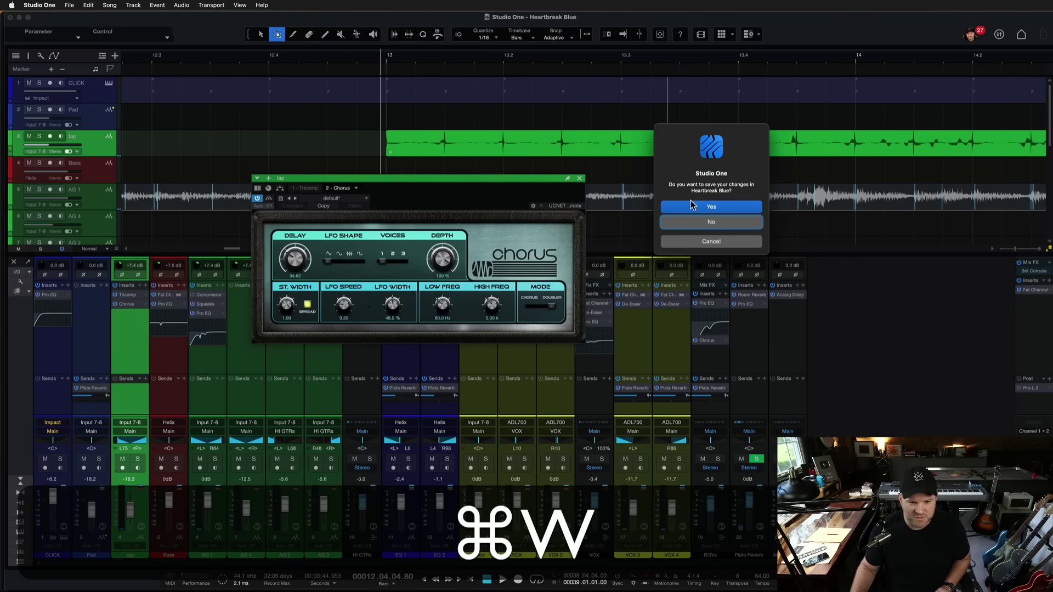
left_click(725, 223)
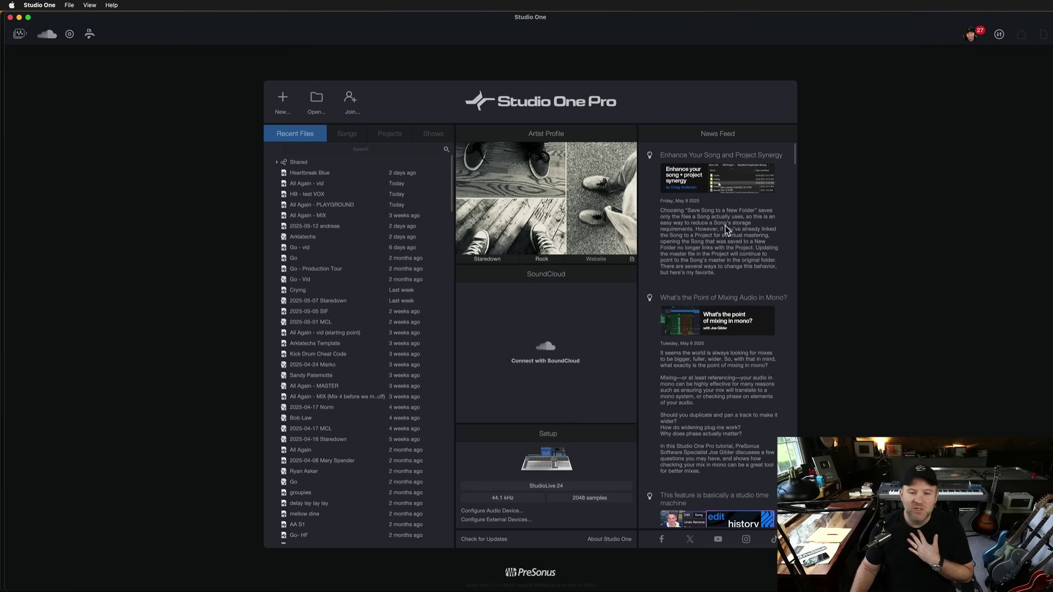